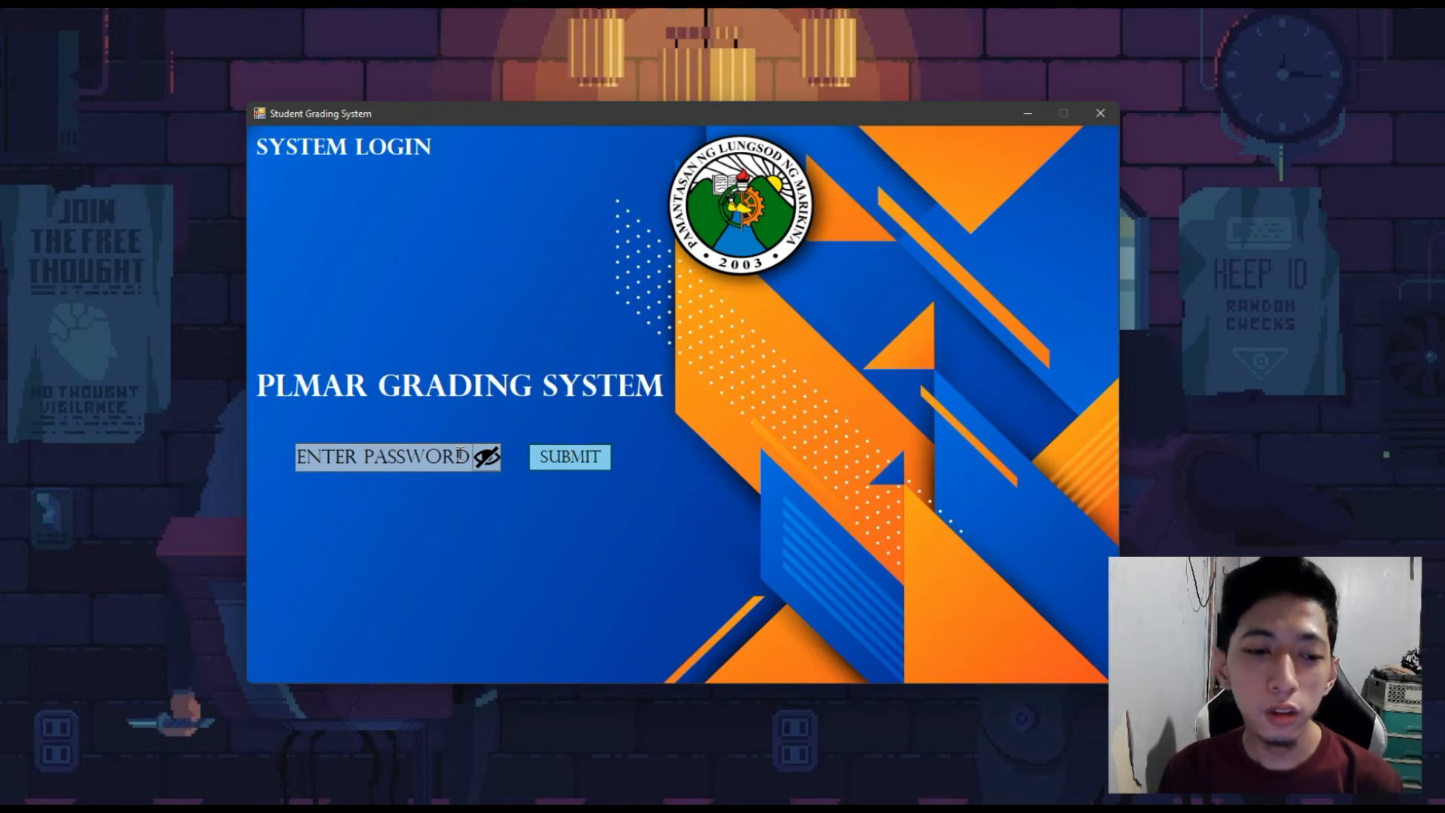
# - Log in to the grading system by entering the account password
pyautogui.click(461, 455)
pyautogui.write('***')
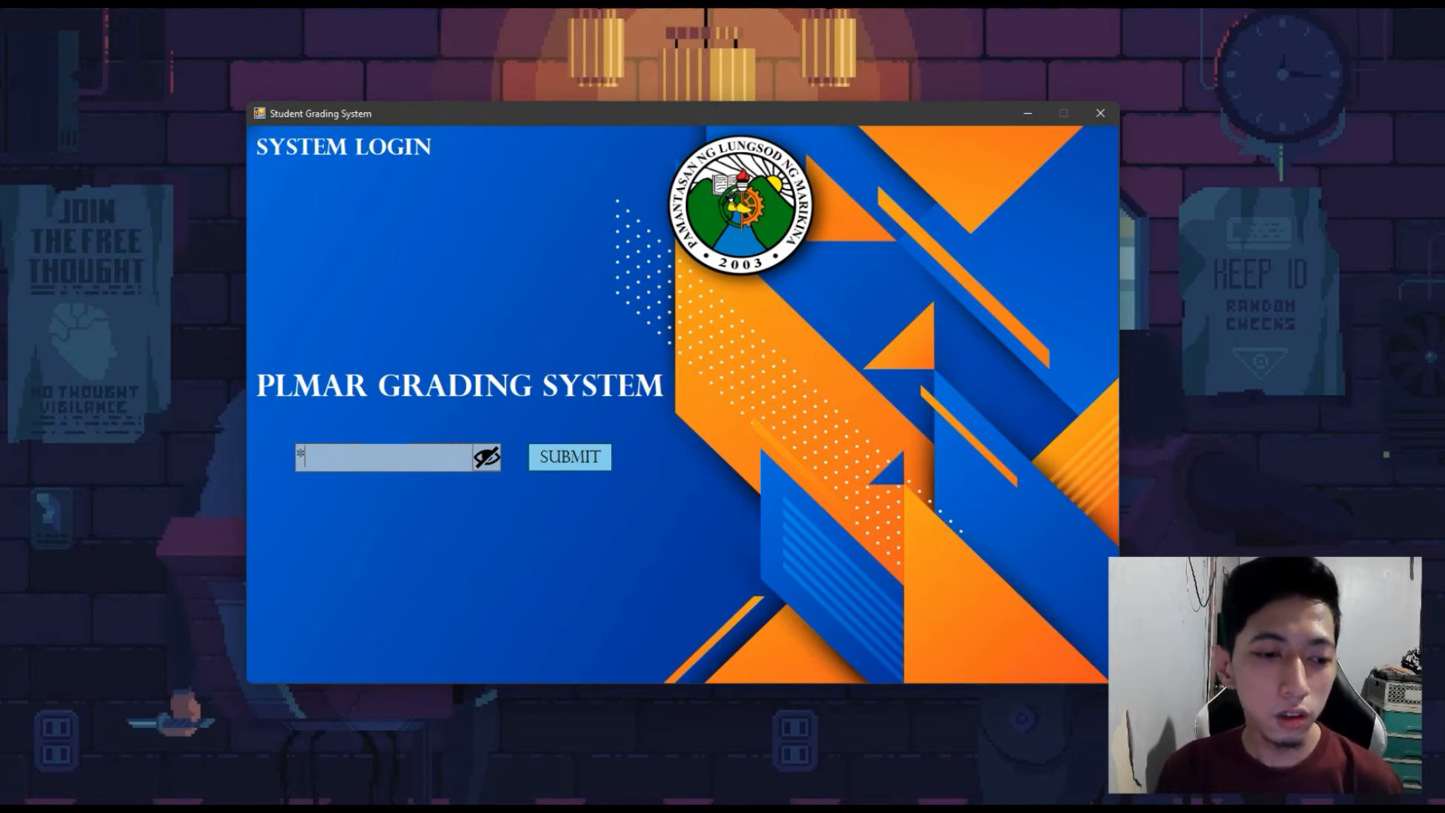
pyautogui.write('*')
pyautogui.click(570, 459)
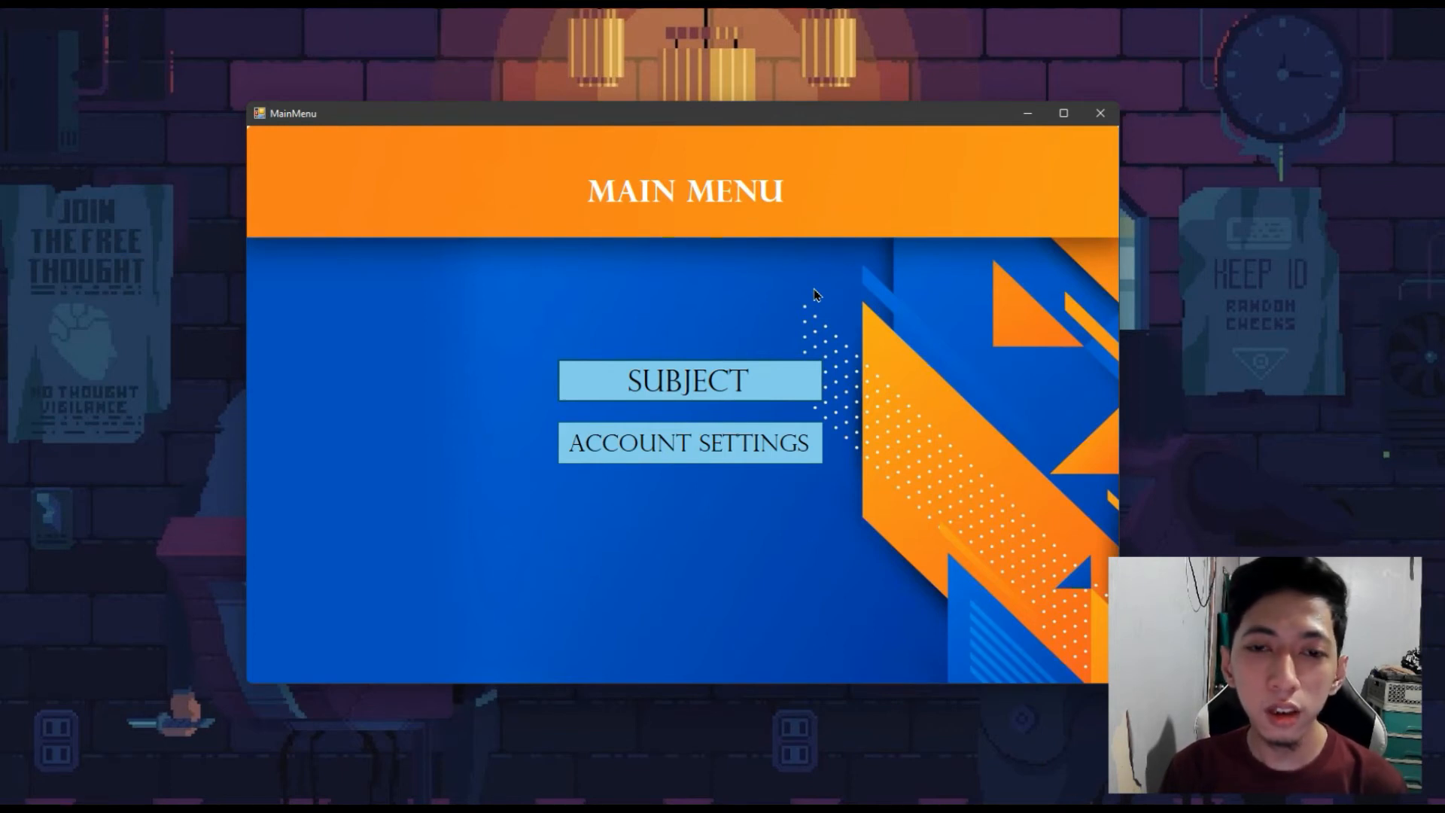
# - View the change-password form in the account settings and cancel out of it
pyautogui.click(795, 439)
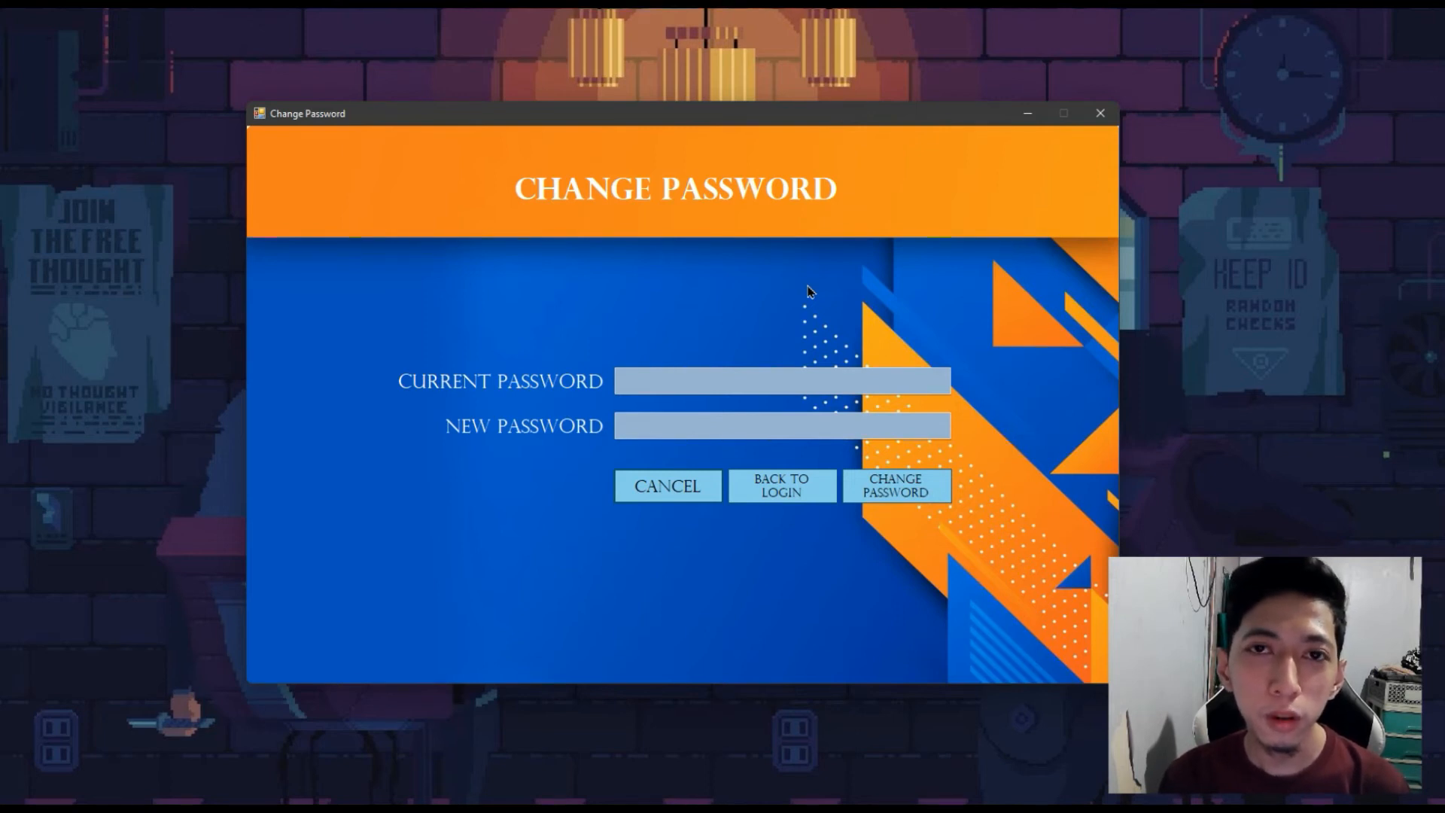
pyautogui.click(707, 489)
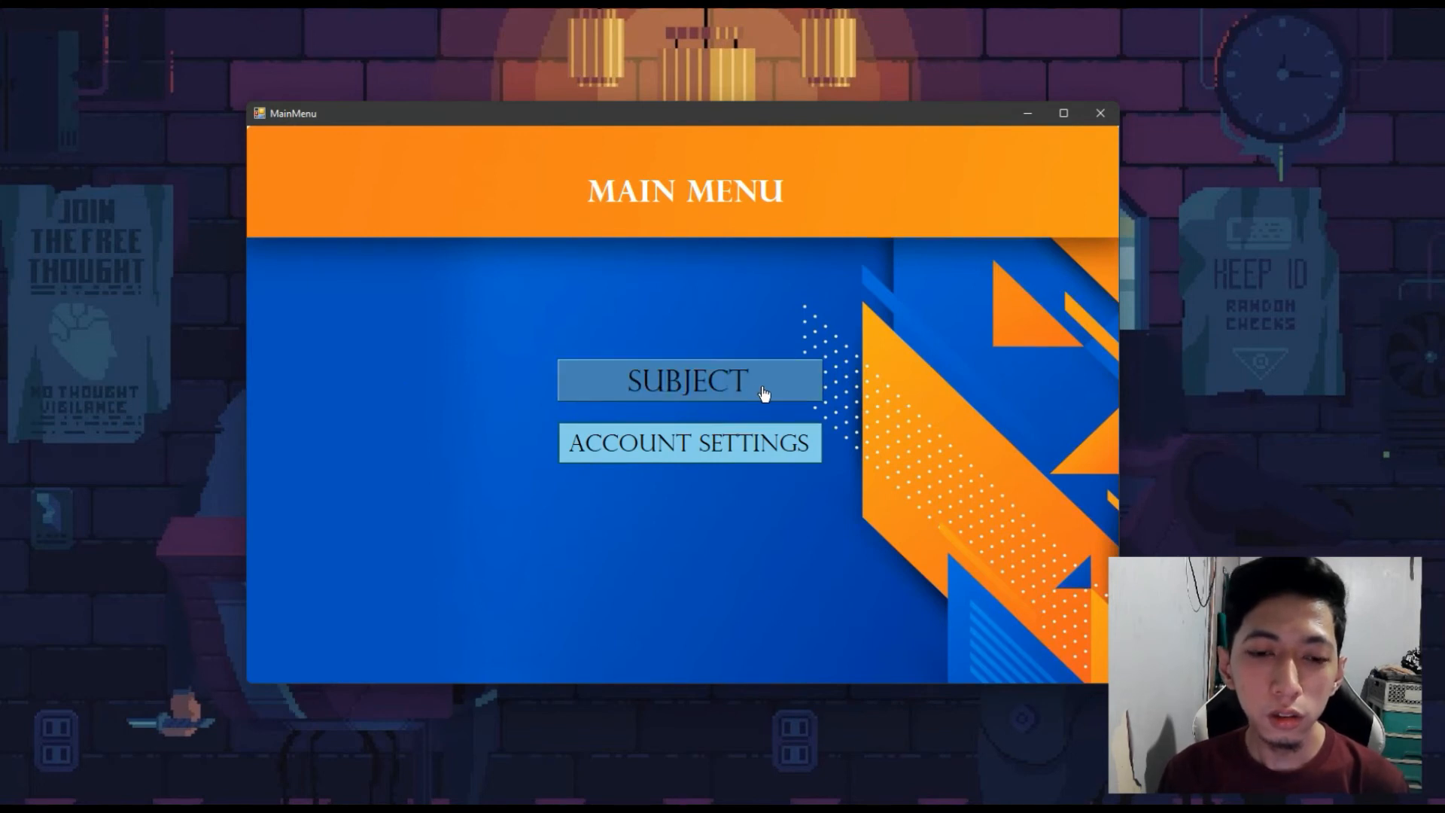
# - Go to the list of subjects and start a new subject named MATH
pyautogui.click(763, 392)
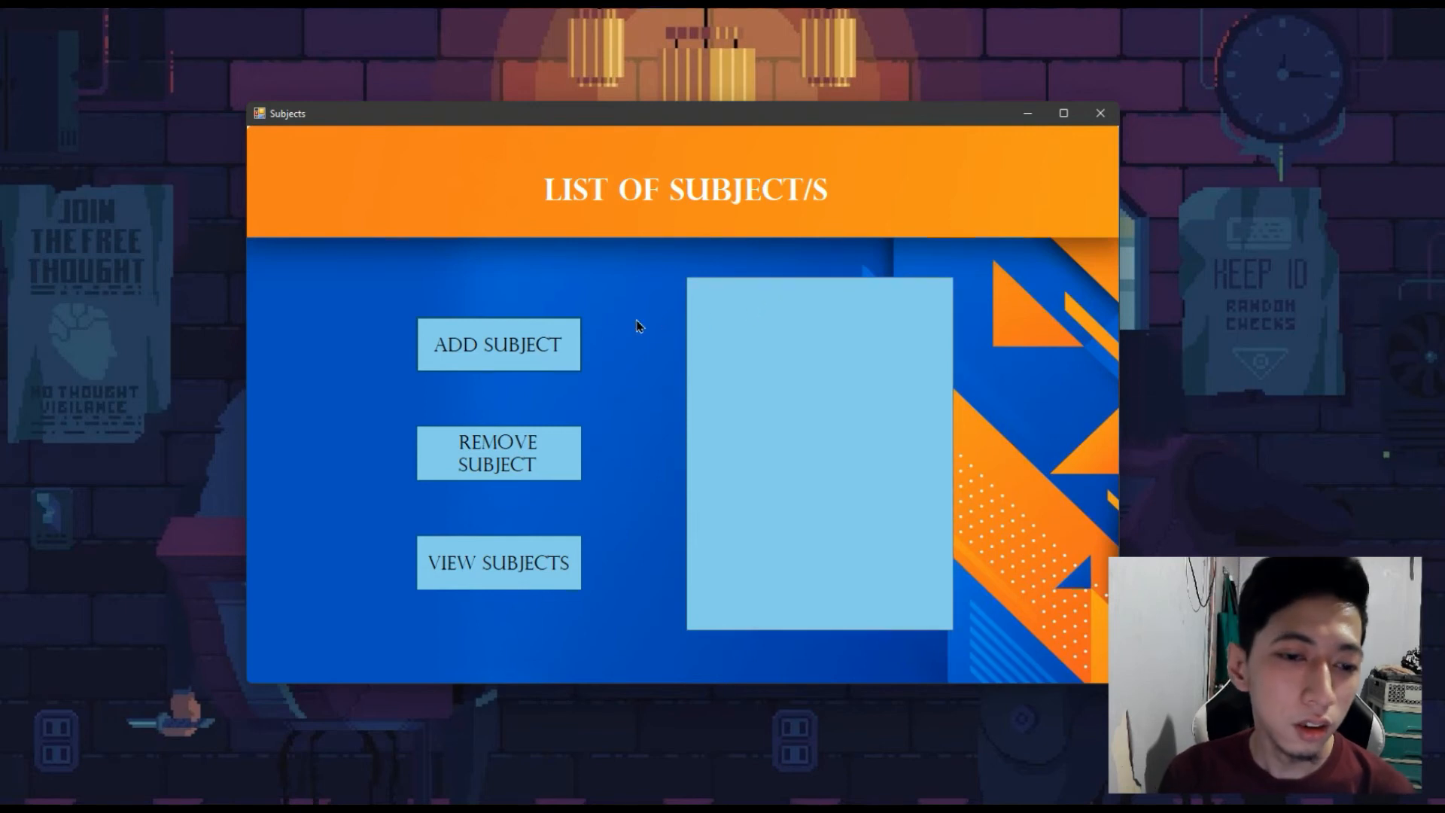
pyautogui.click(571, 369)
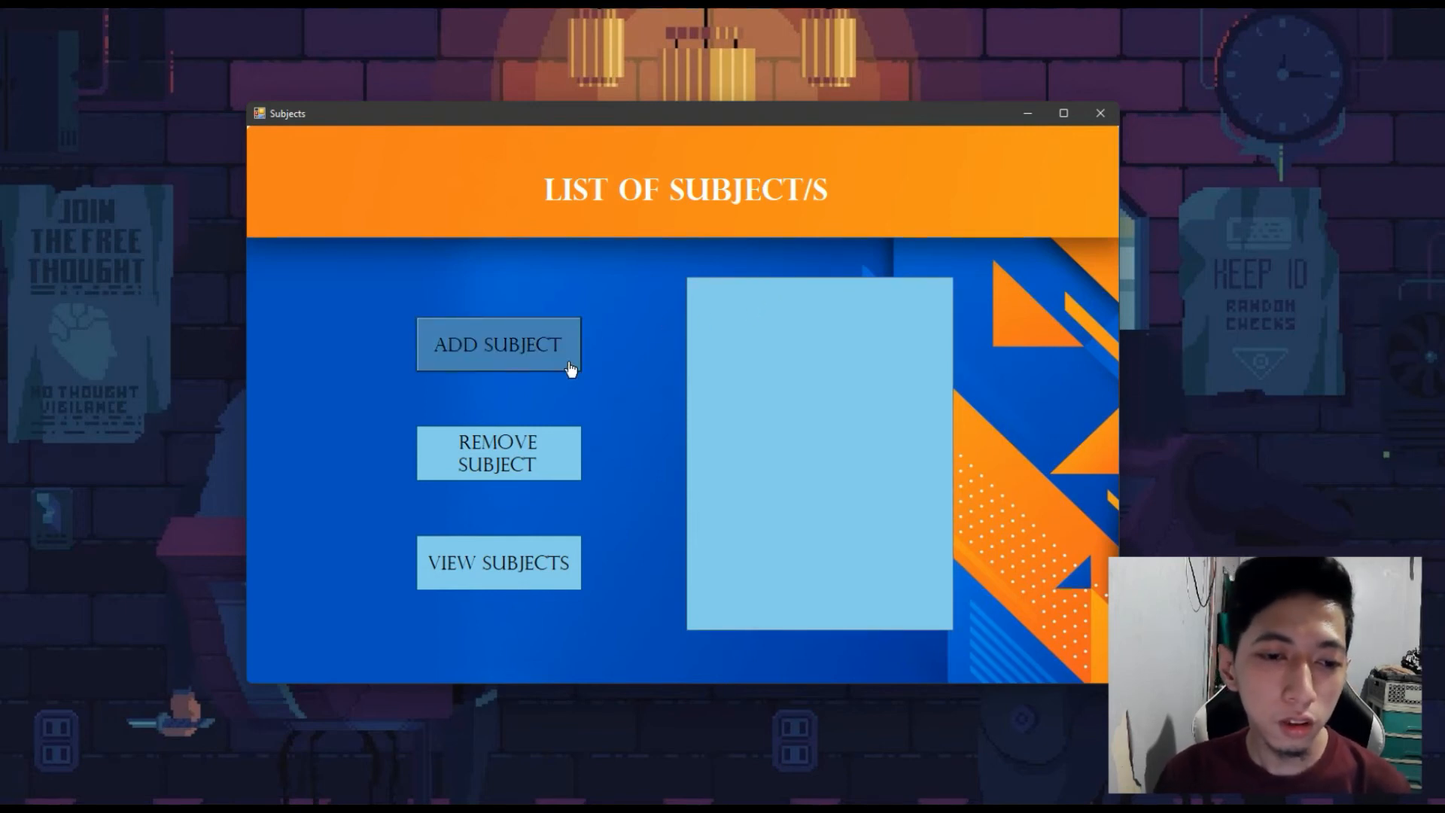
pyautogui.click(571, 369)
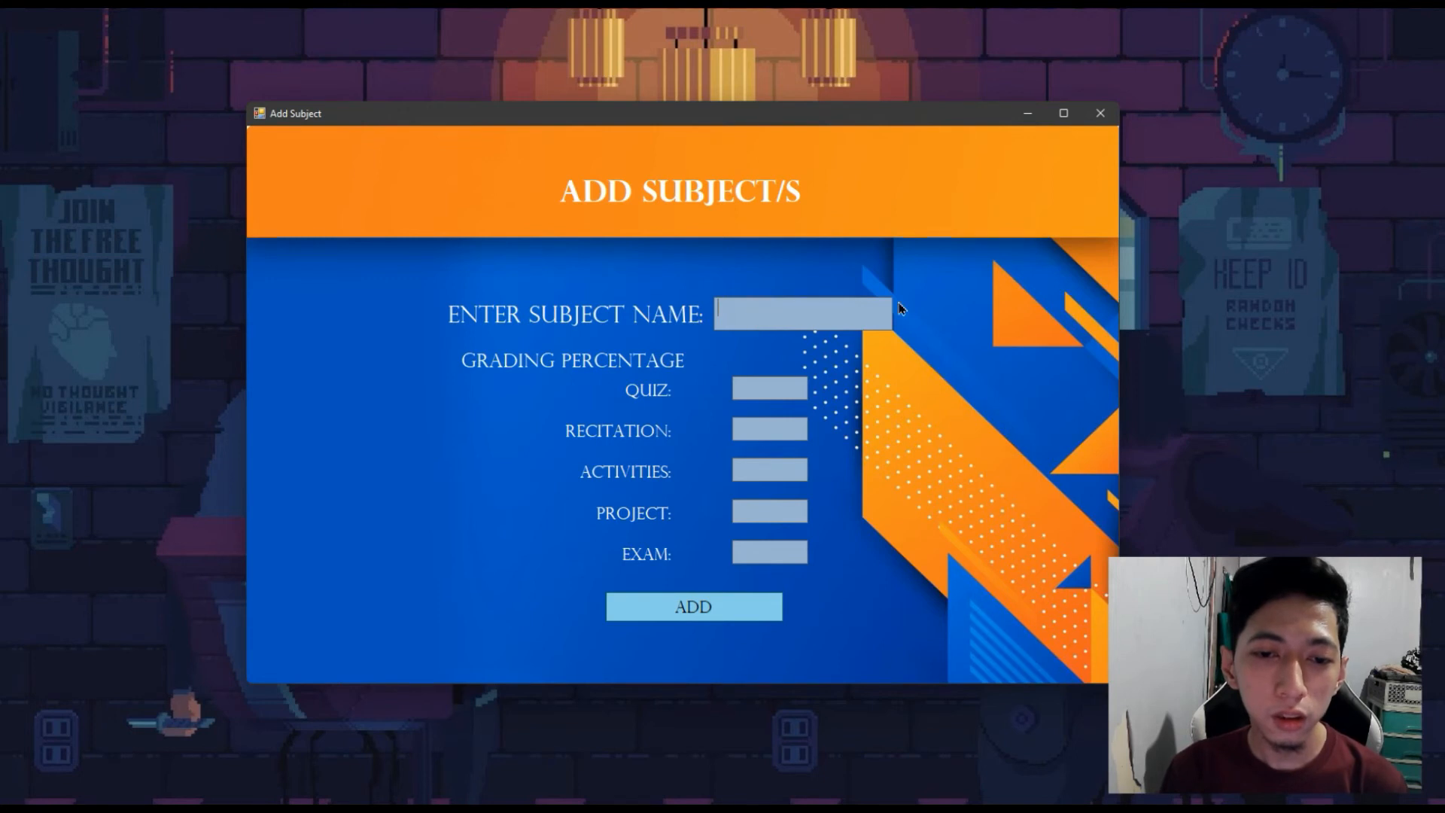
pyautogui.write('MATH')
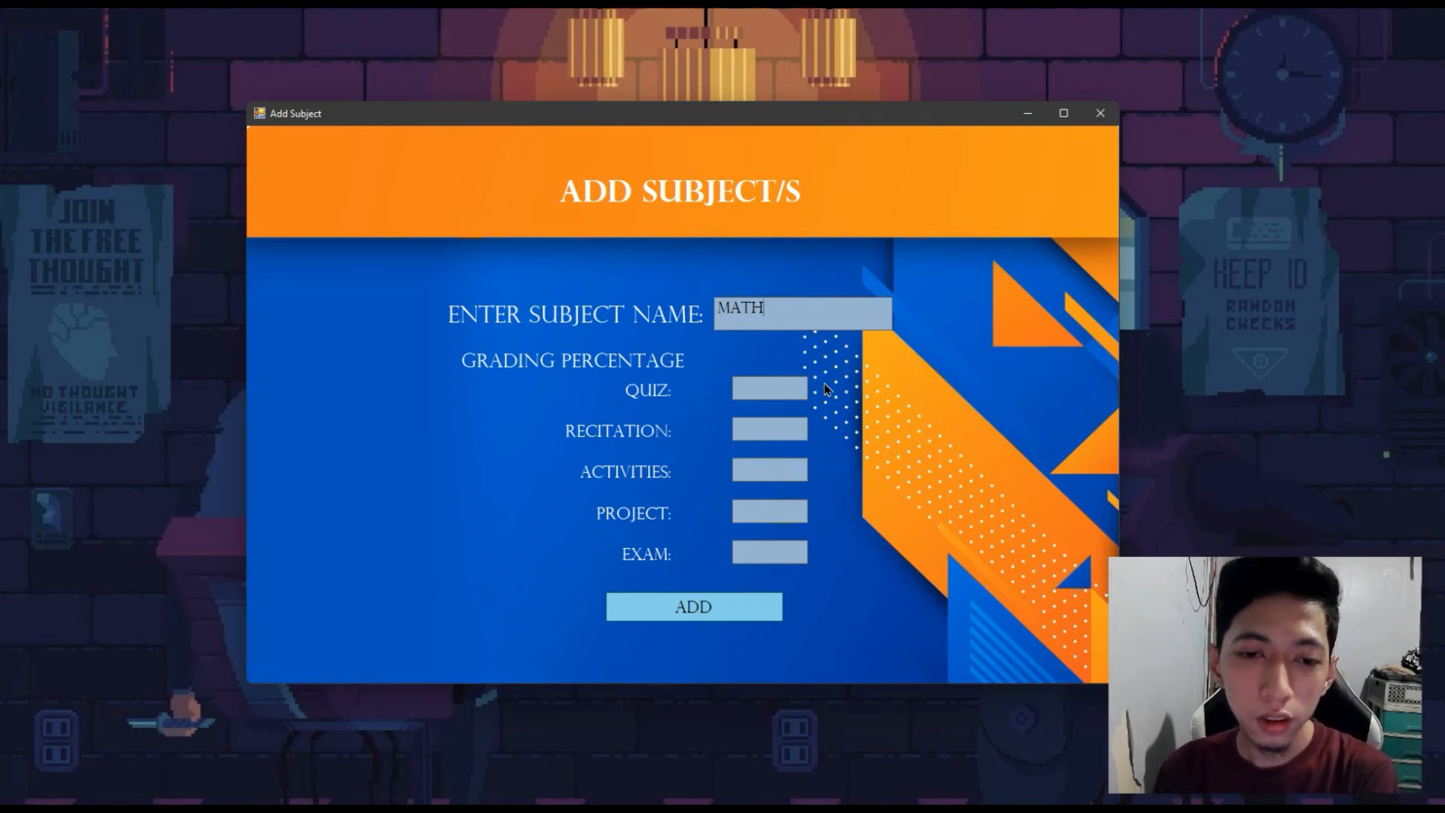
# - Set the quiz, recitation, activities, project and exam percentages to 20 each and add the MATH subject
pyautogui.click(789, 387)
pyautogui.write('20')
pyautogui.click(776, 418)
pyautogui.write('20')
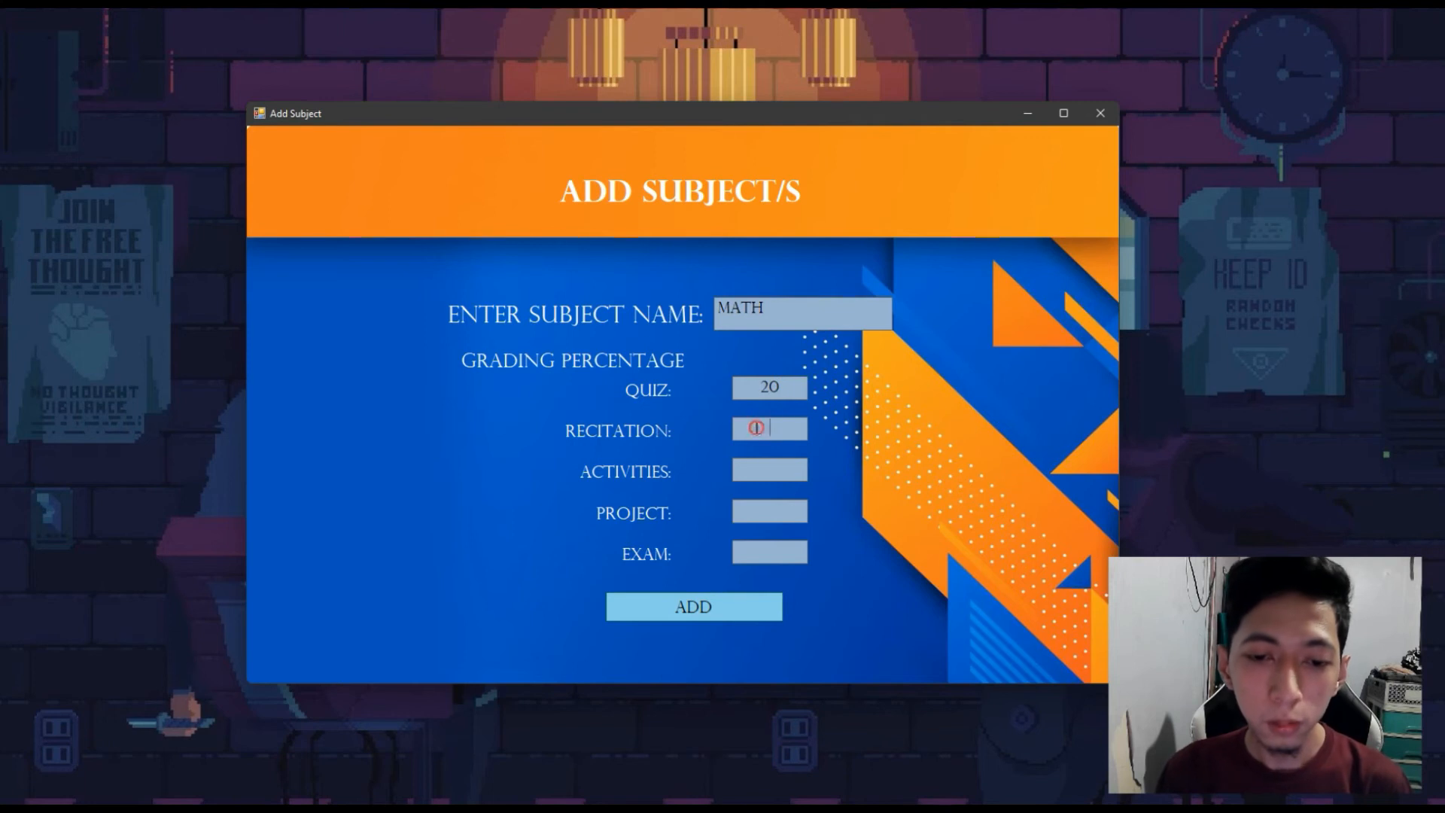
pyautogui.click(770, 462)
pyautogui.write('20')
pyautogui.click(770, 512)
pyautogui.write('20')
pyautogui.click(774, 551)
pyautogui.write('20')
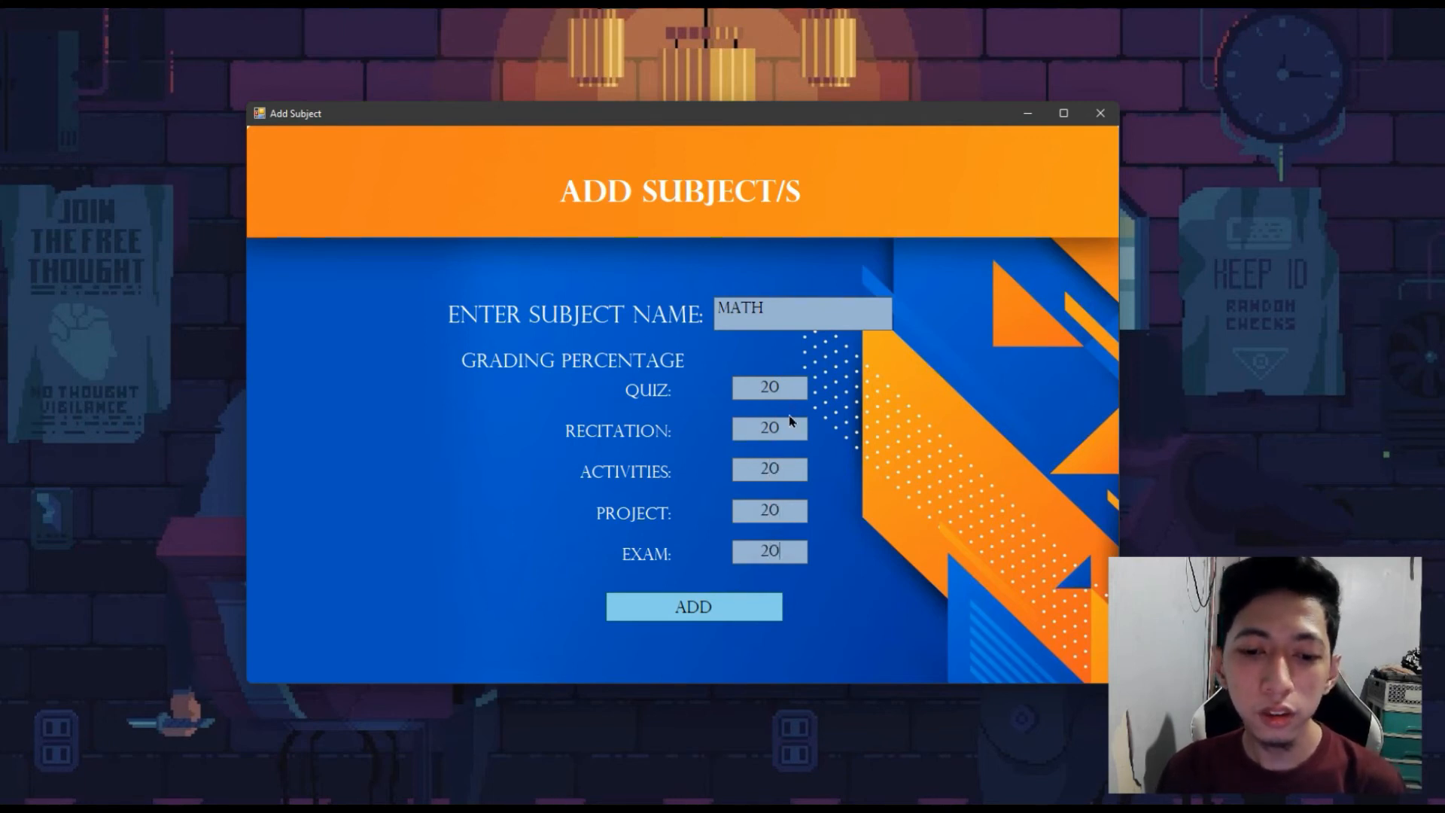
pyautogui.click(717, 608)
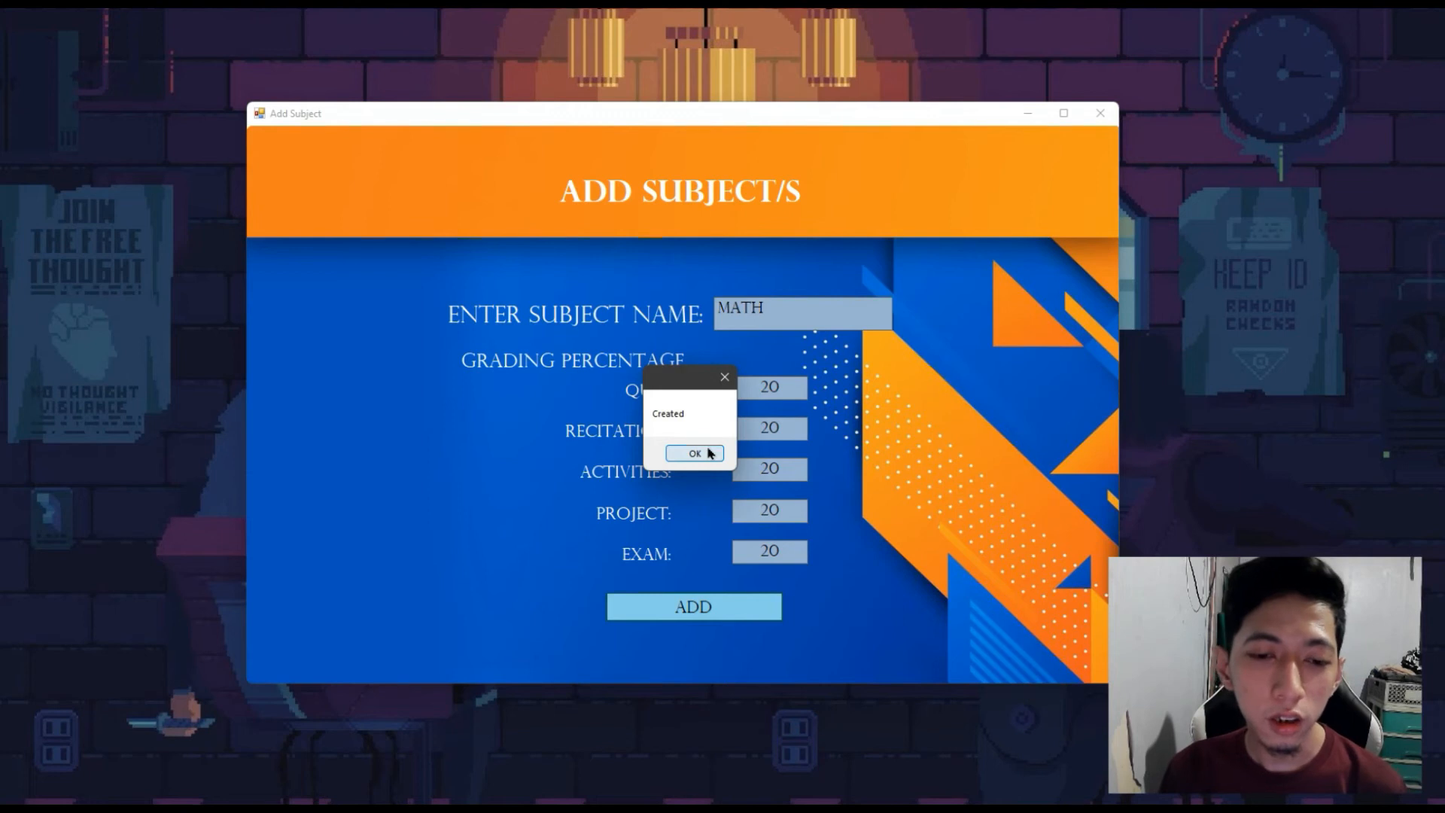
pyautogui.click(709, 453)
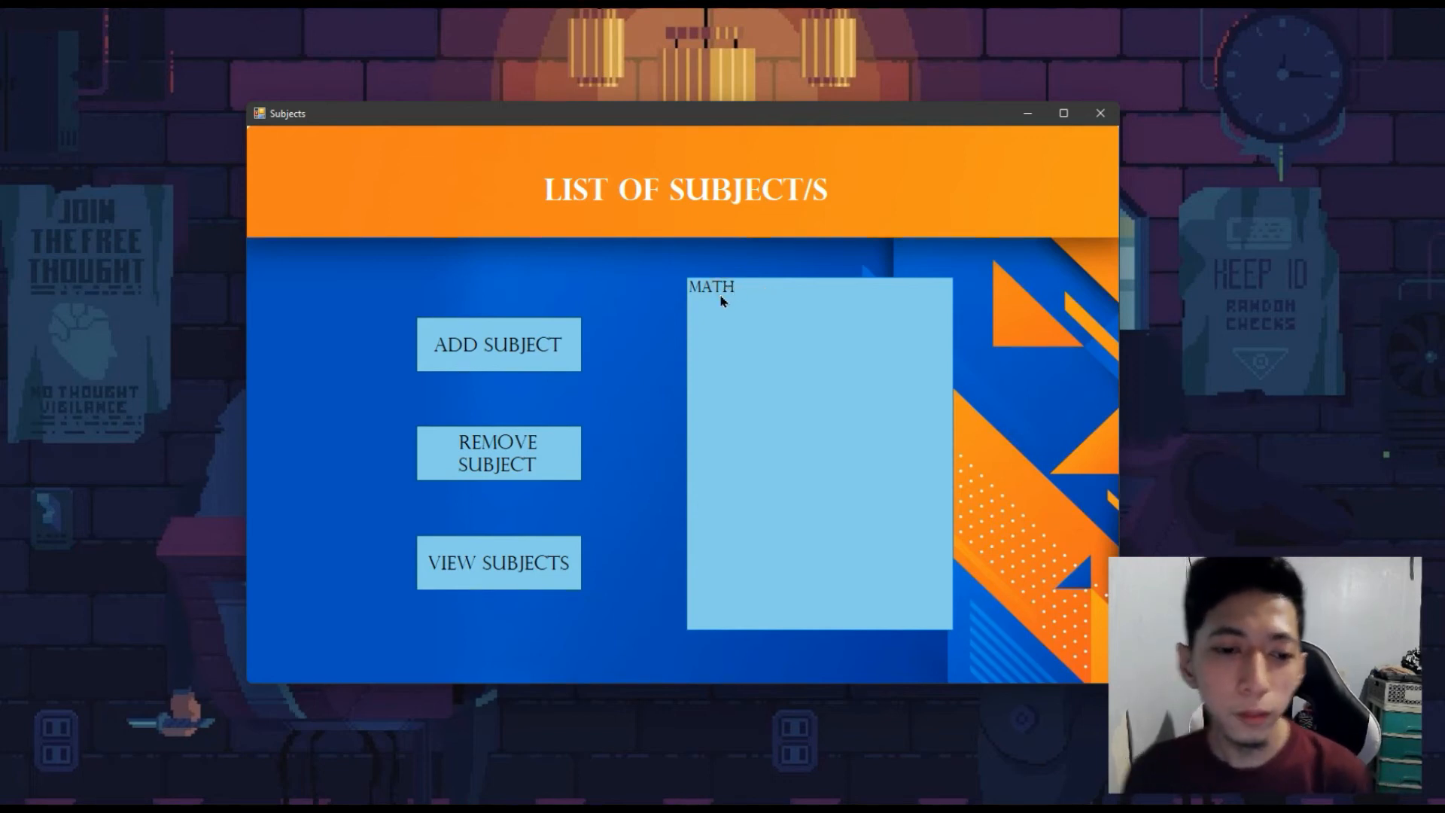
# - Add a second subject named ENGLISH to the list of subjects
pyautogui.click(518, 332)
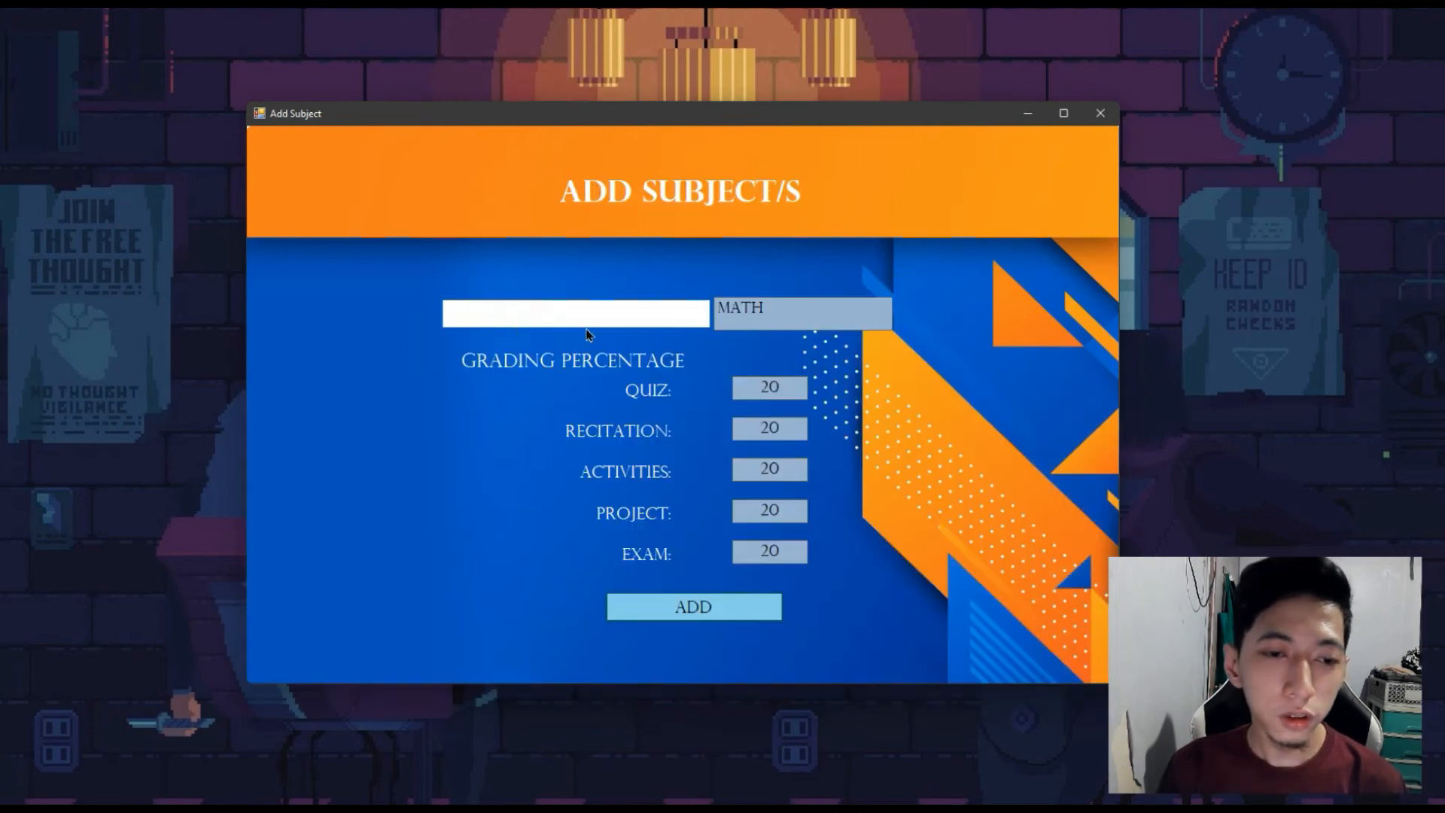
pyautogui.press('BackSpace')
pyautogui.press('BackSpace')
pyautogui.press('BackSpace')
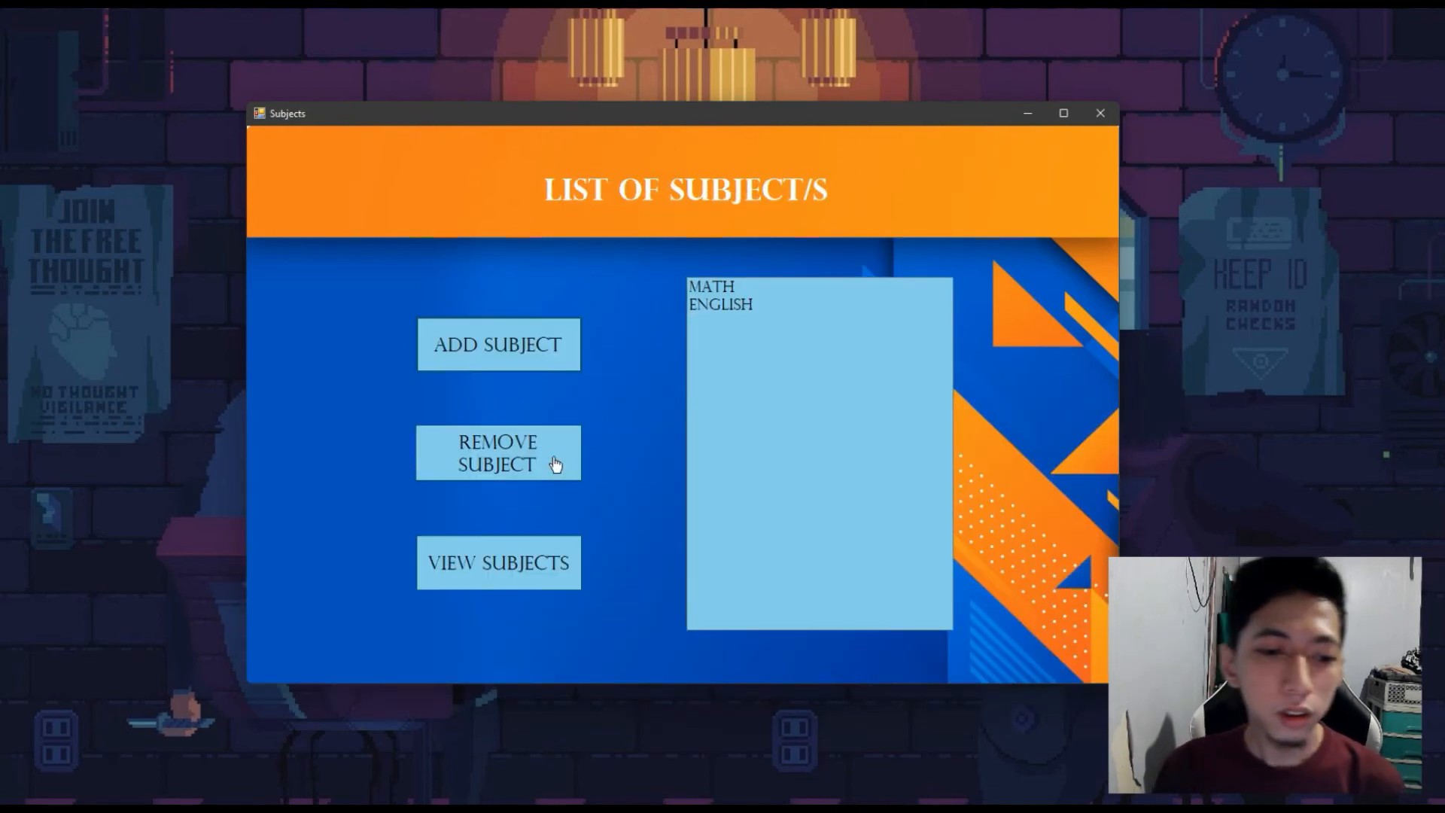
# - Remove the ENGLISH subject from the list of subjects
pyautogui.click(554, 465)
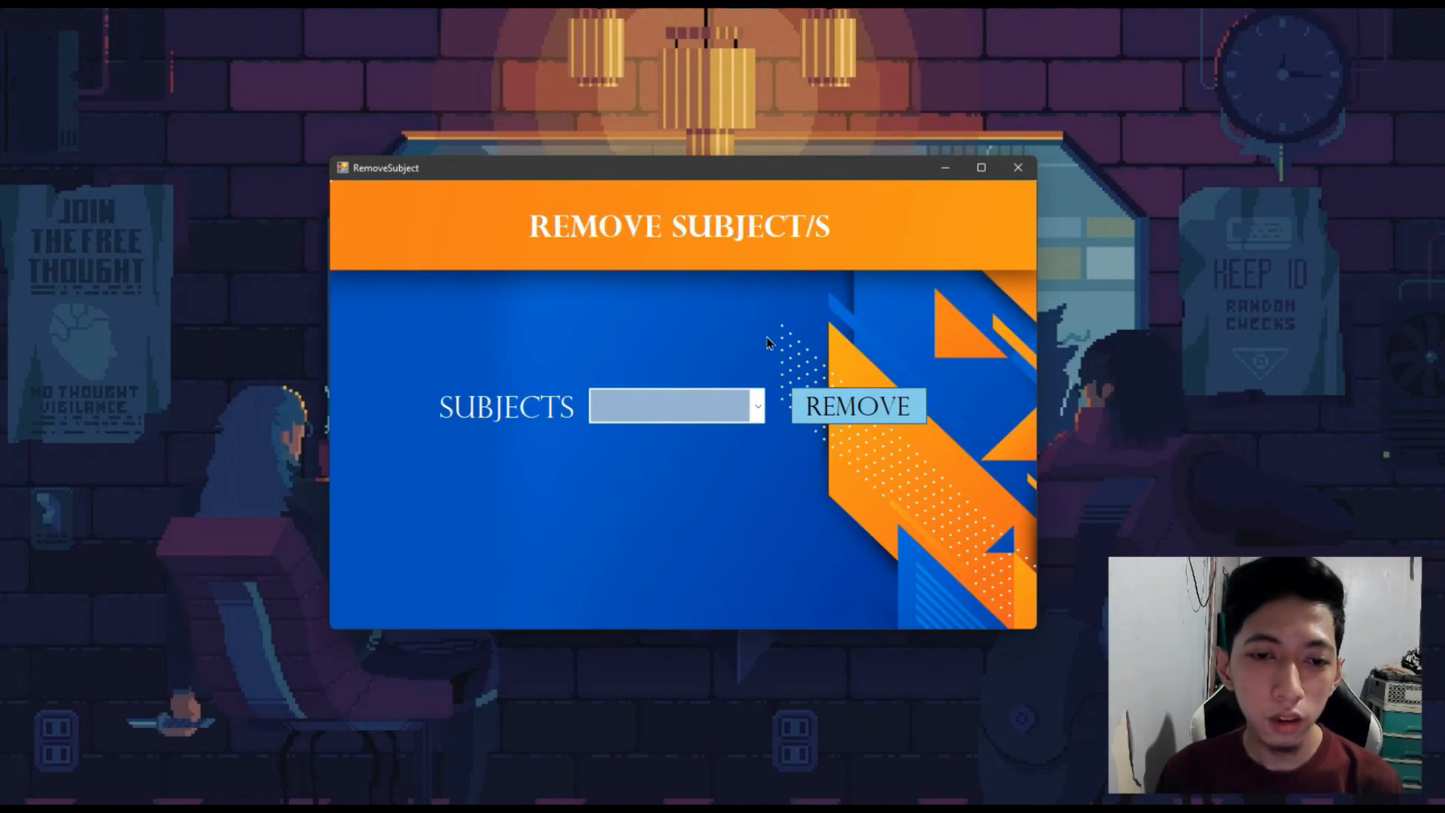
pyautogui.click(761, 406)
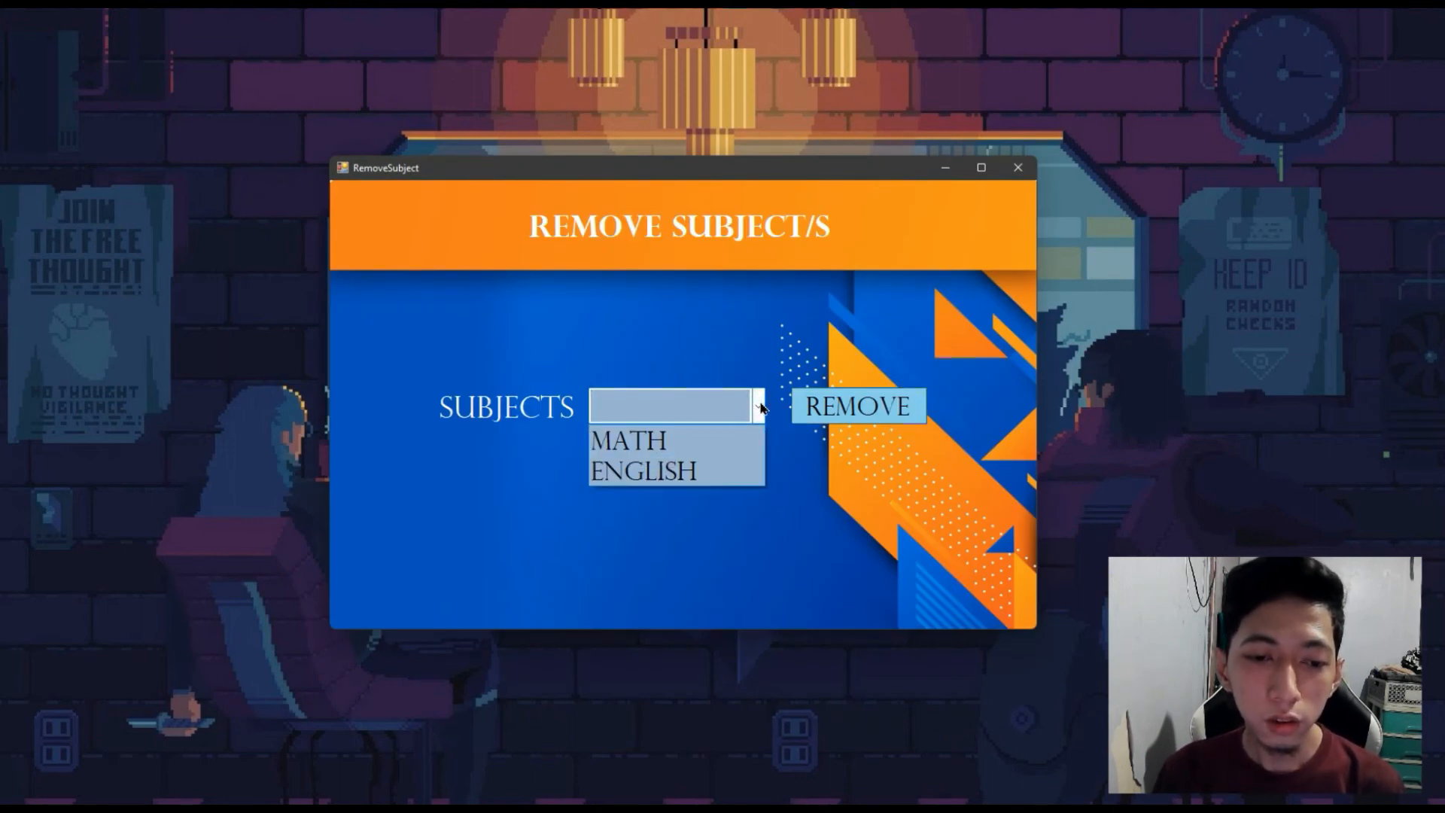
pyautogui.click(687, 473)
pyautogui.click(862, 403)
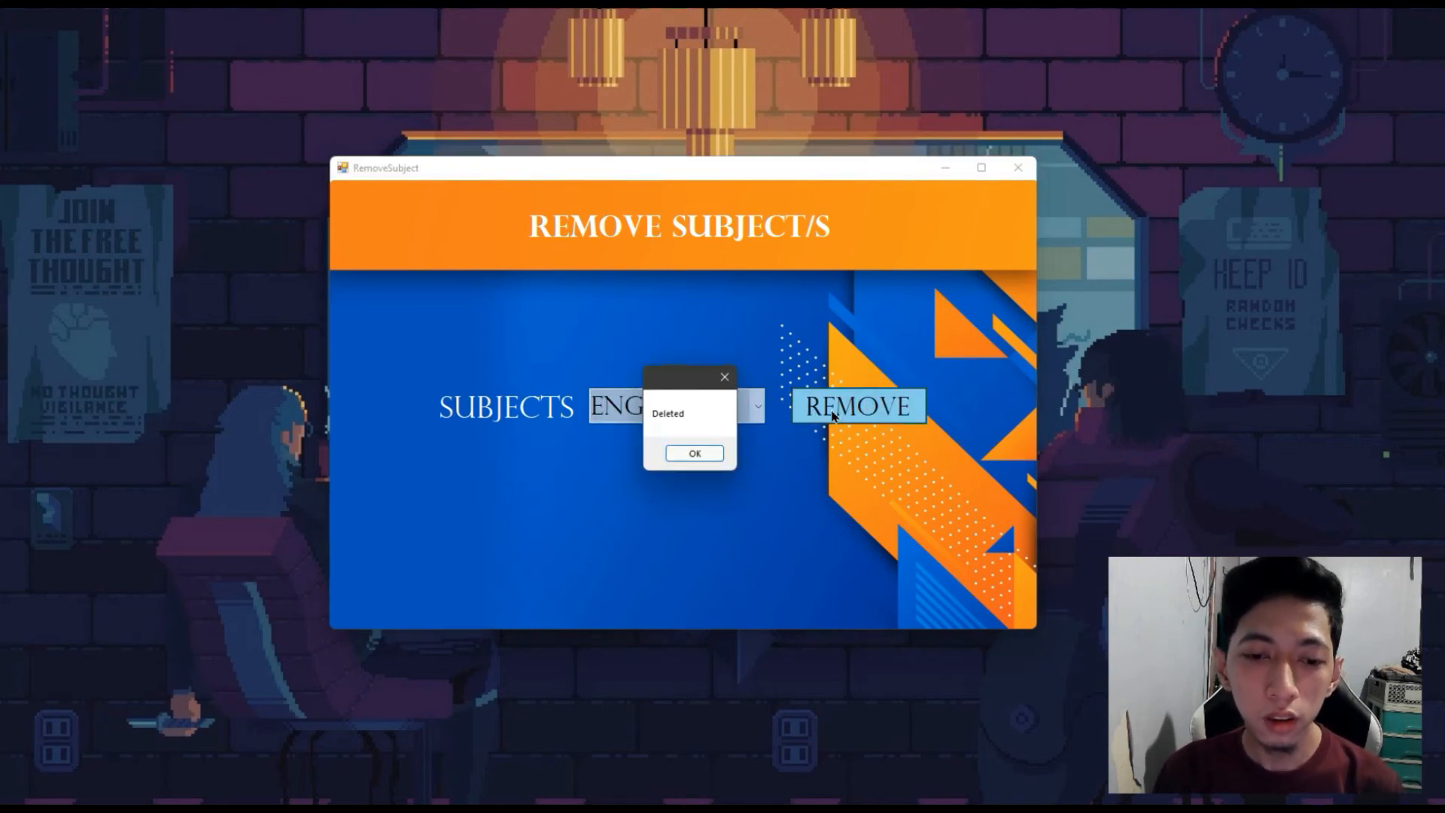
pyautogui.click(695, 453)
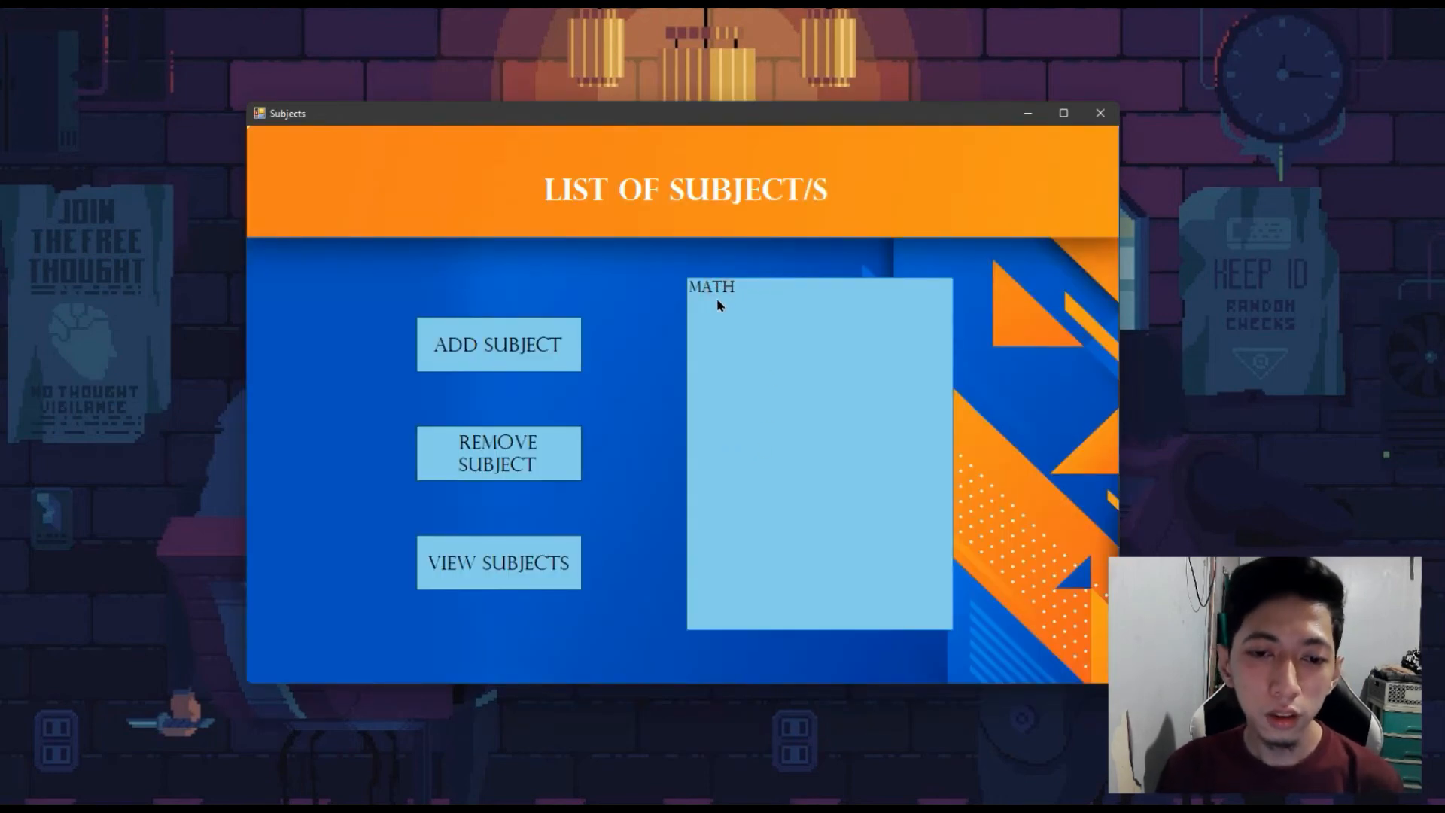
# - Choose MATH among the subjects to view and display its student grade records
pyautogui.click(523, 568)
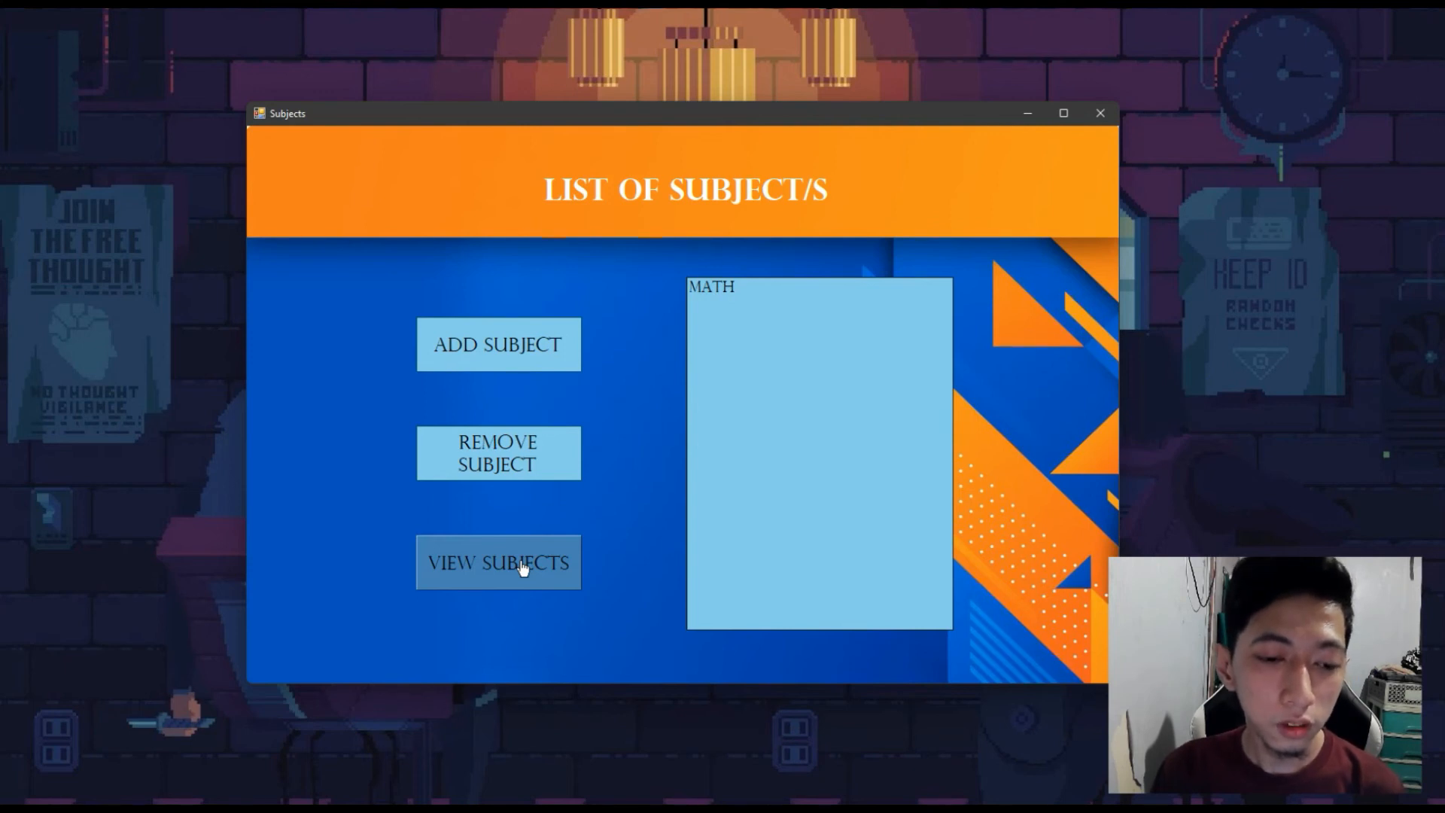
pyautogui.click(523, 568)
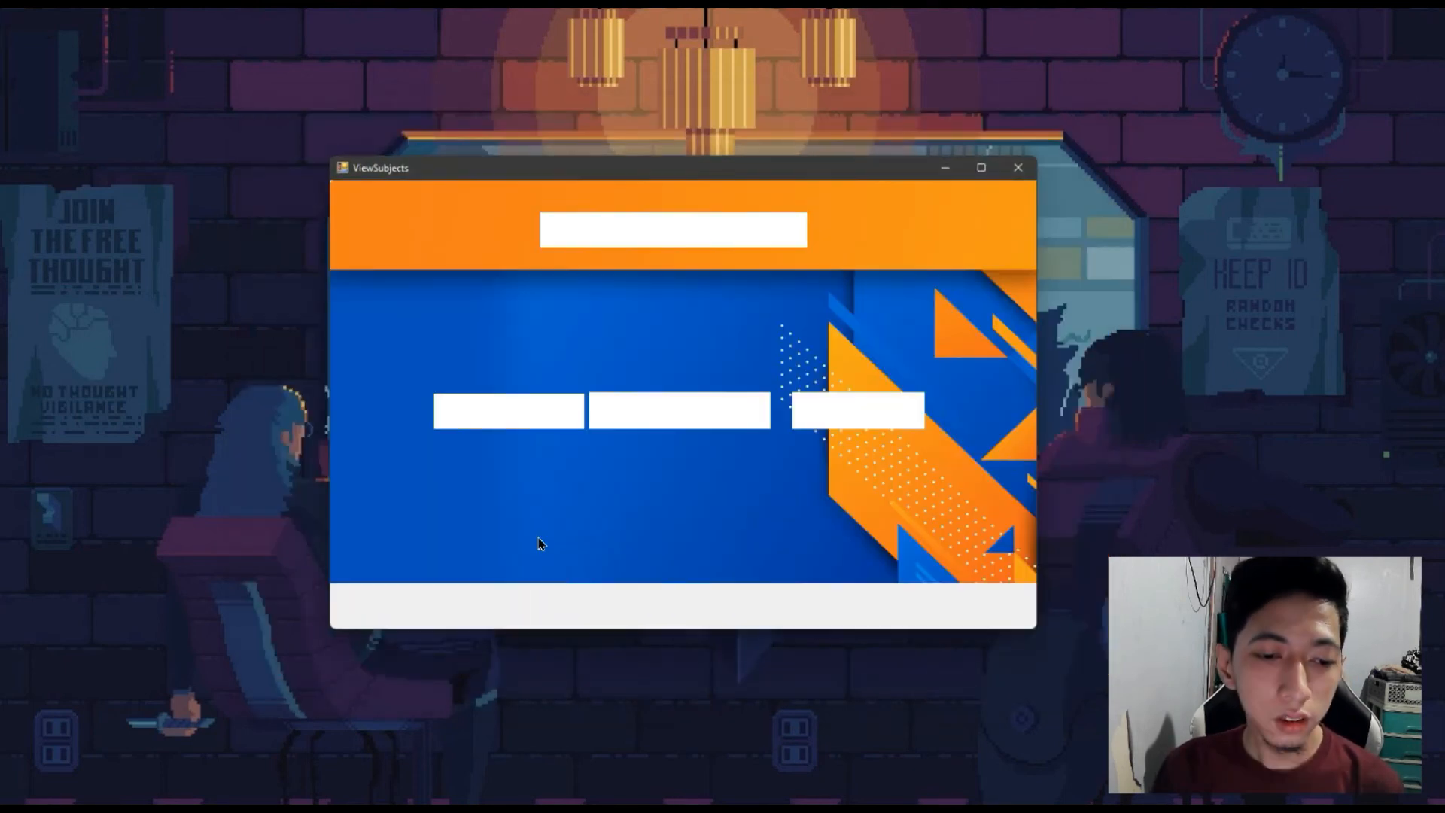
pyautogui.click(762, 412)
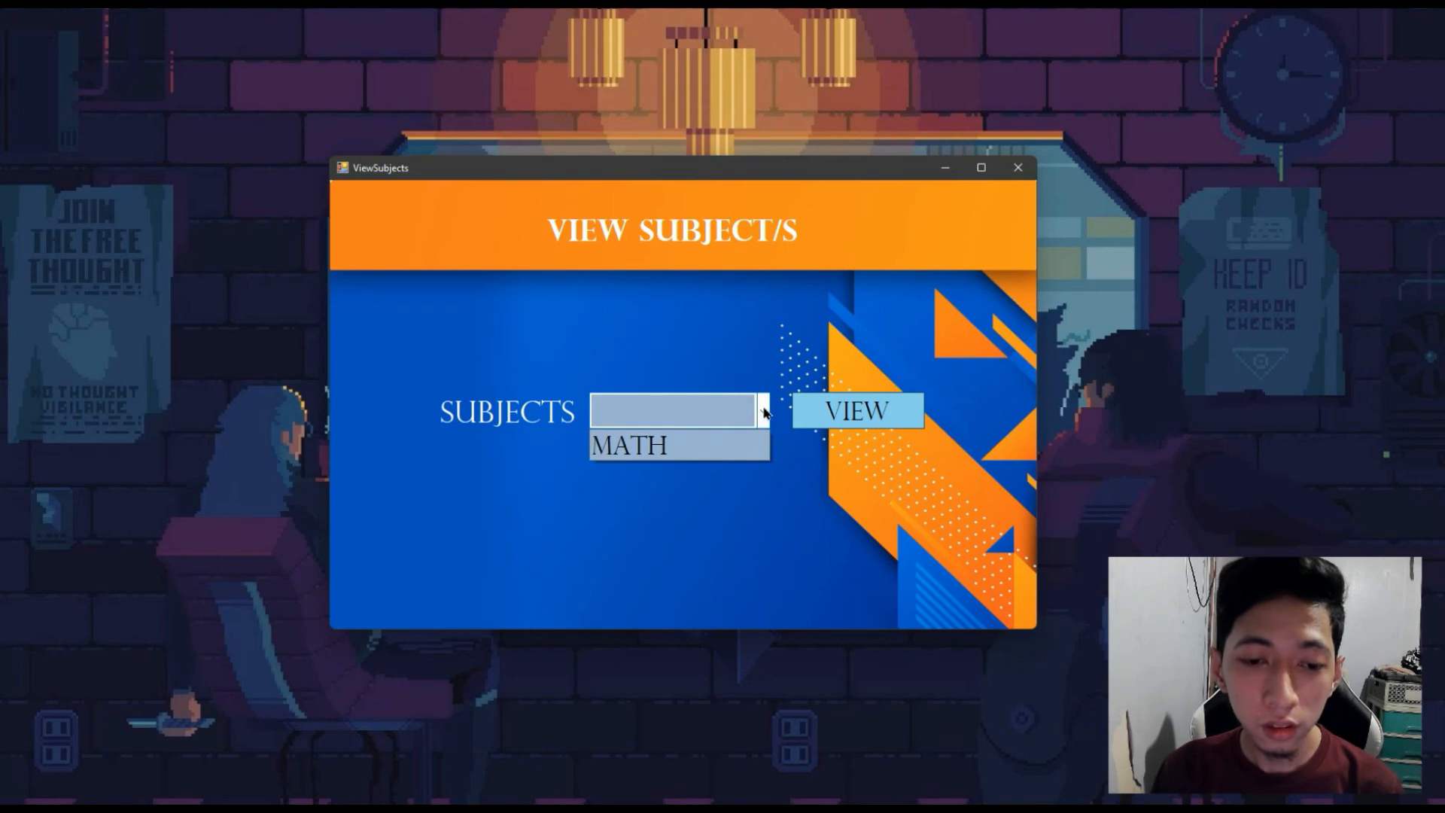
pyautogui.click(745, 443)
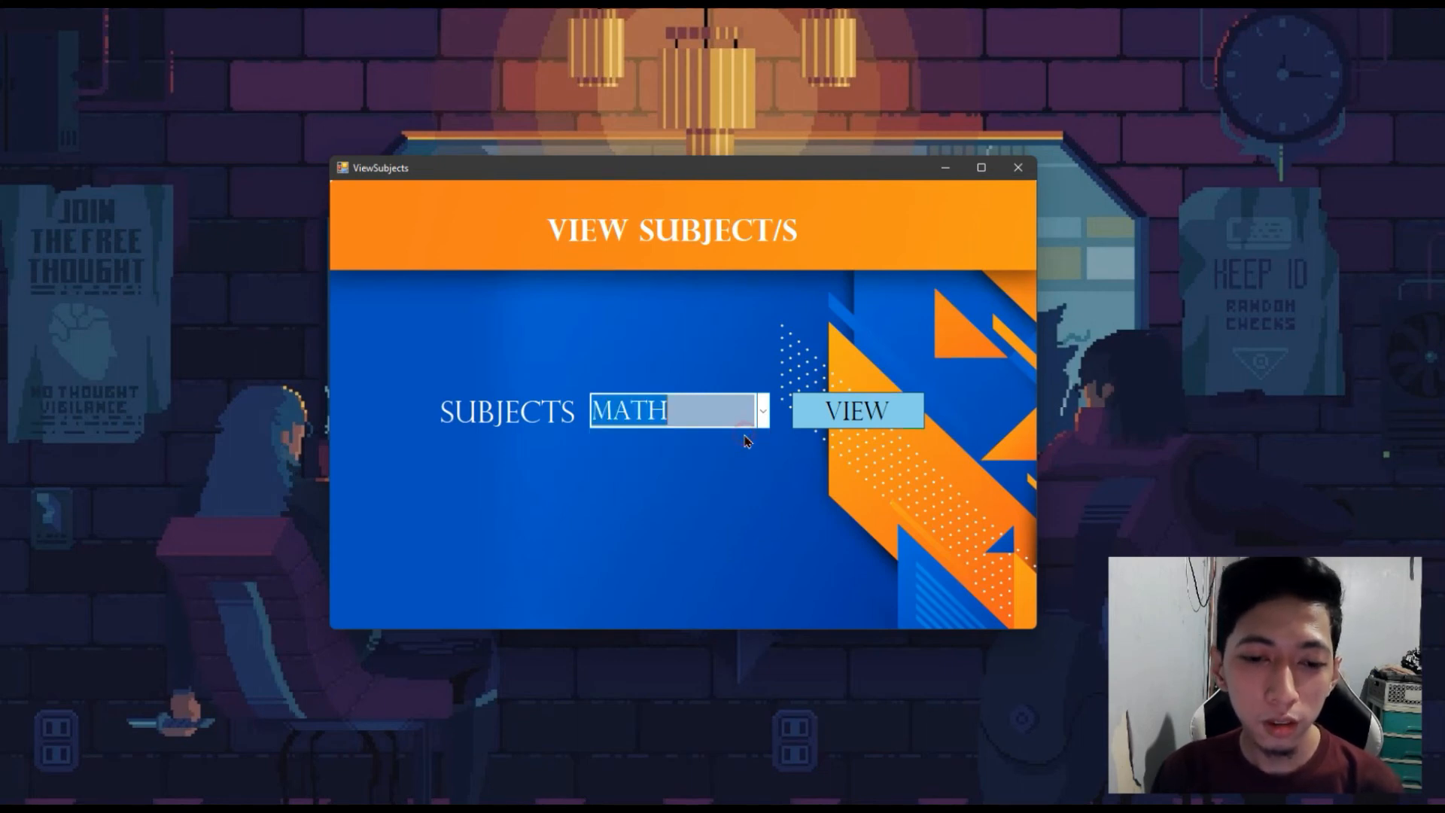
pyautogui.click(868, 413)
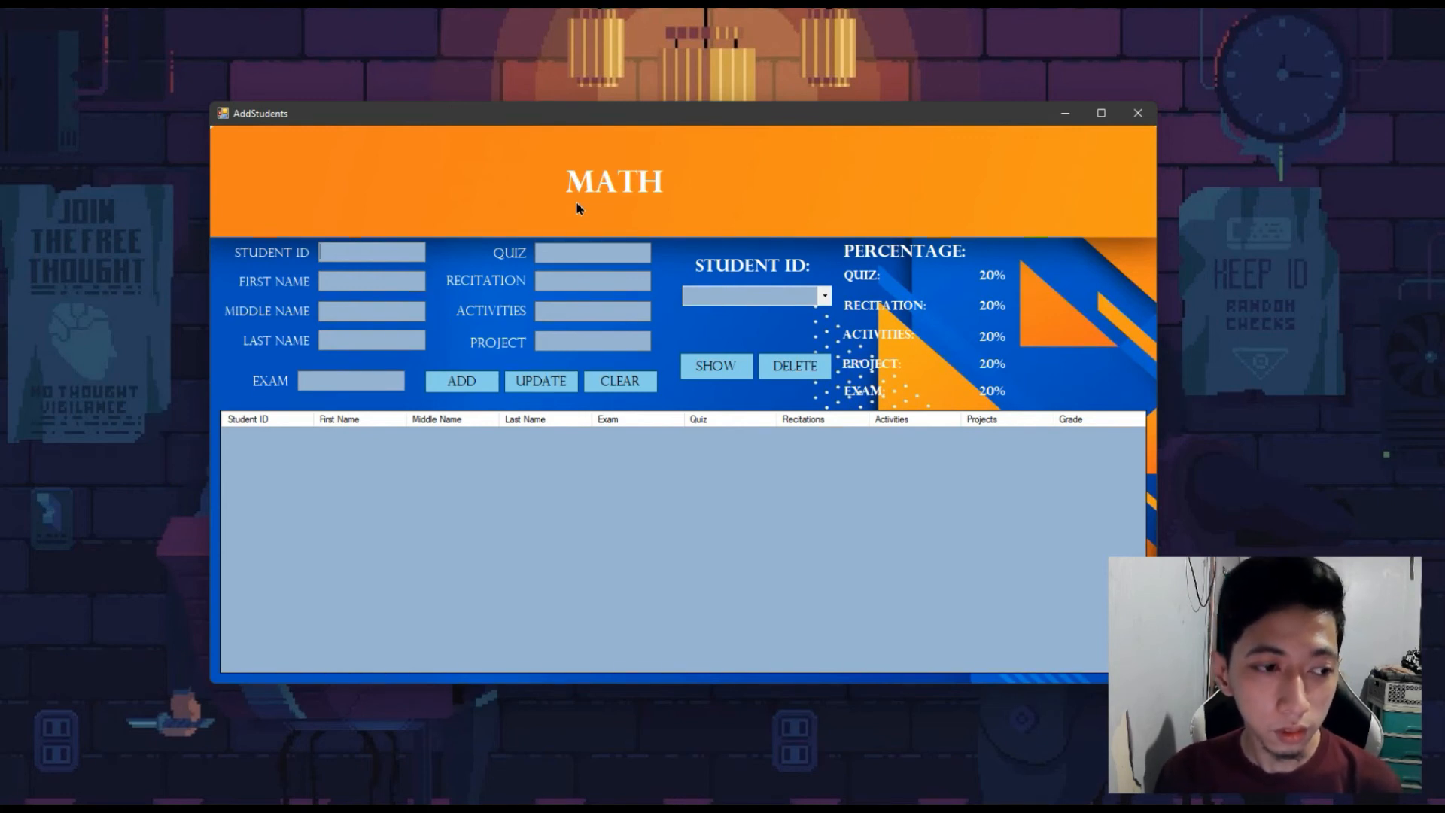
# - Add a student with ID, full name and scores of exam 76, quiz 87, recitation 67, activities 87 and project 65
pyautogui.click(361, 252)
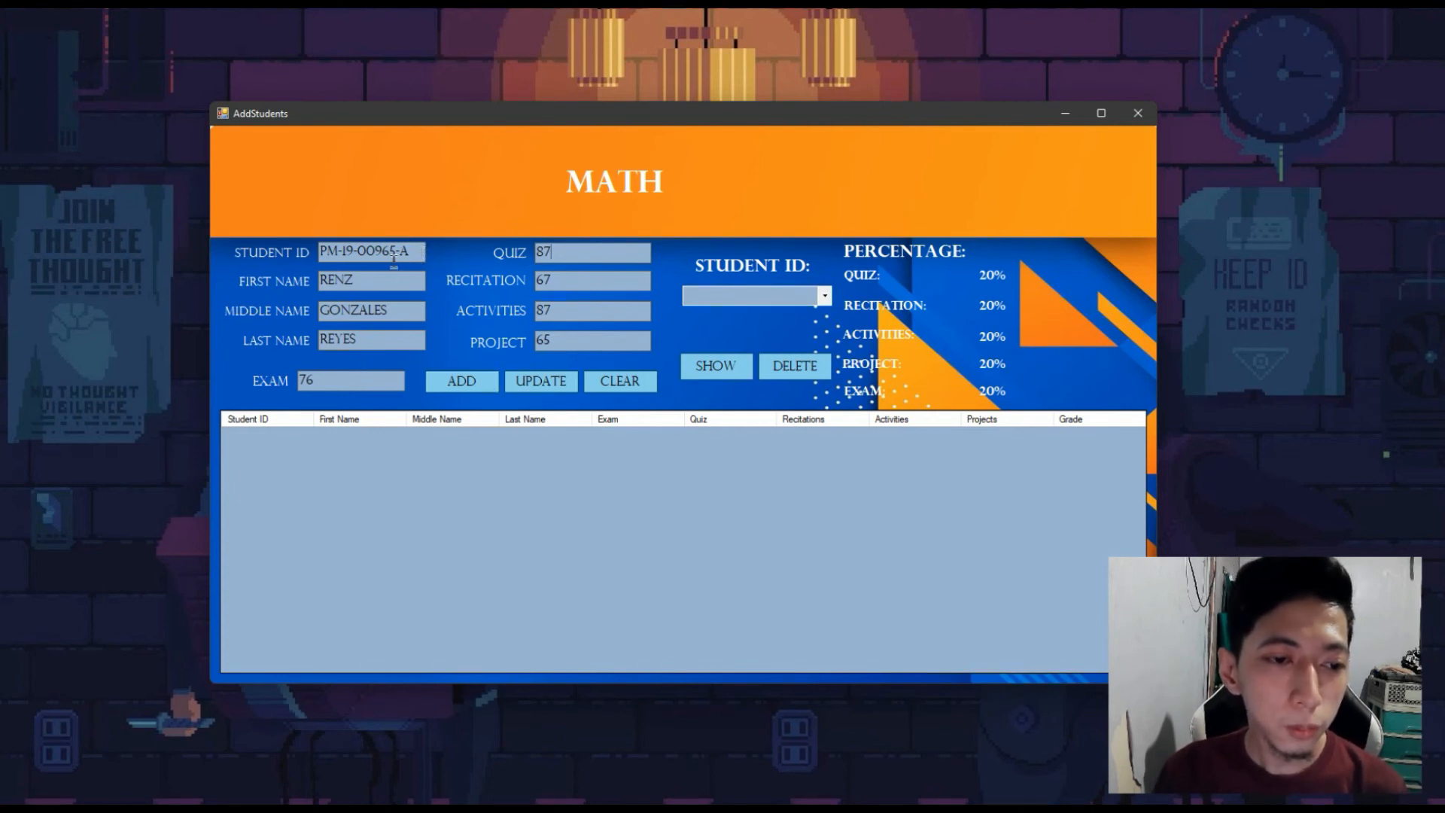
pyautogui.click(462, 382)
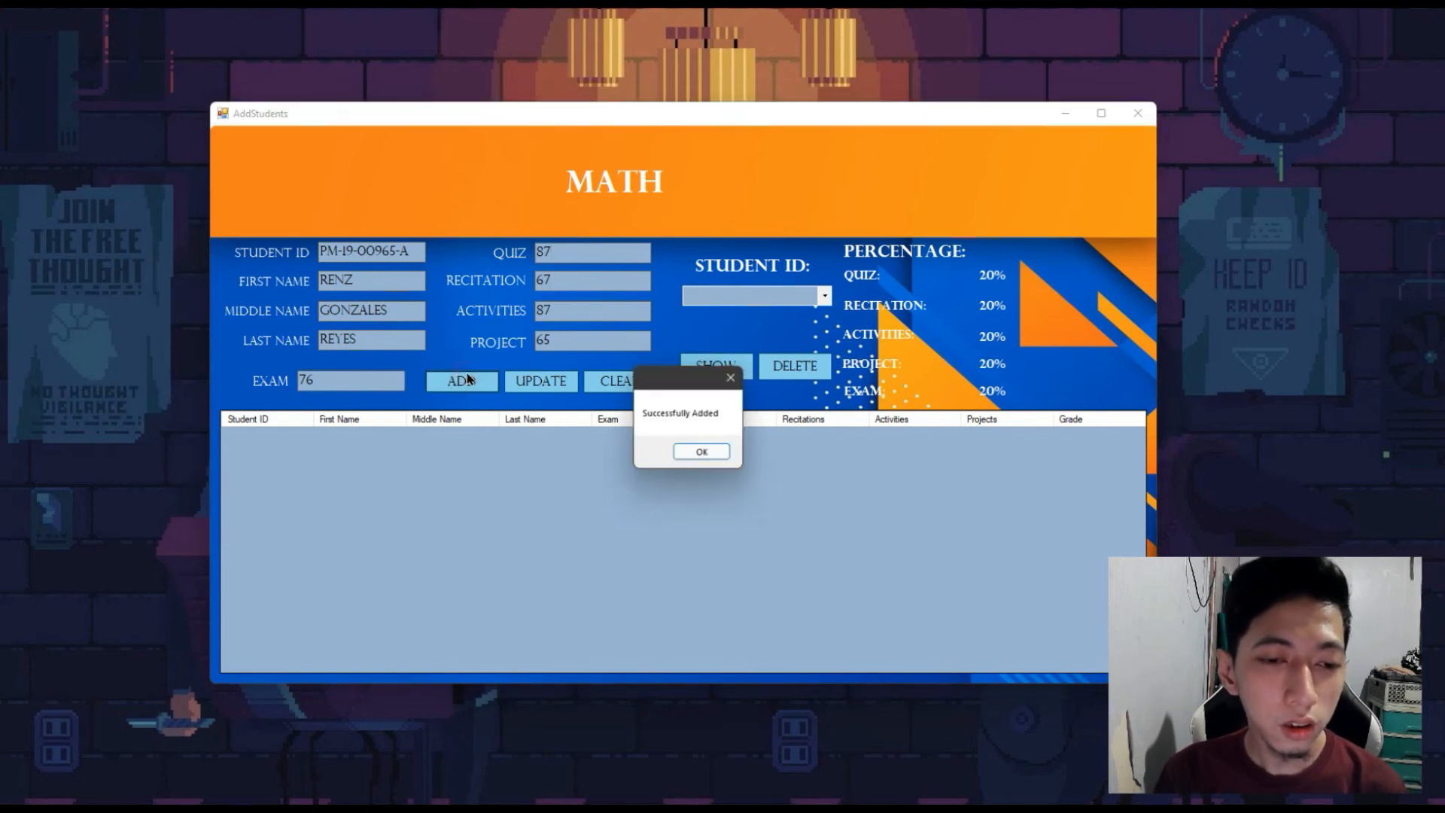
pyautogui.click(703, 453)
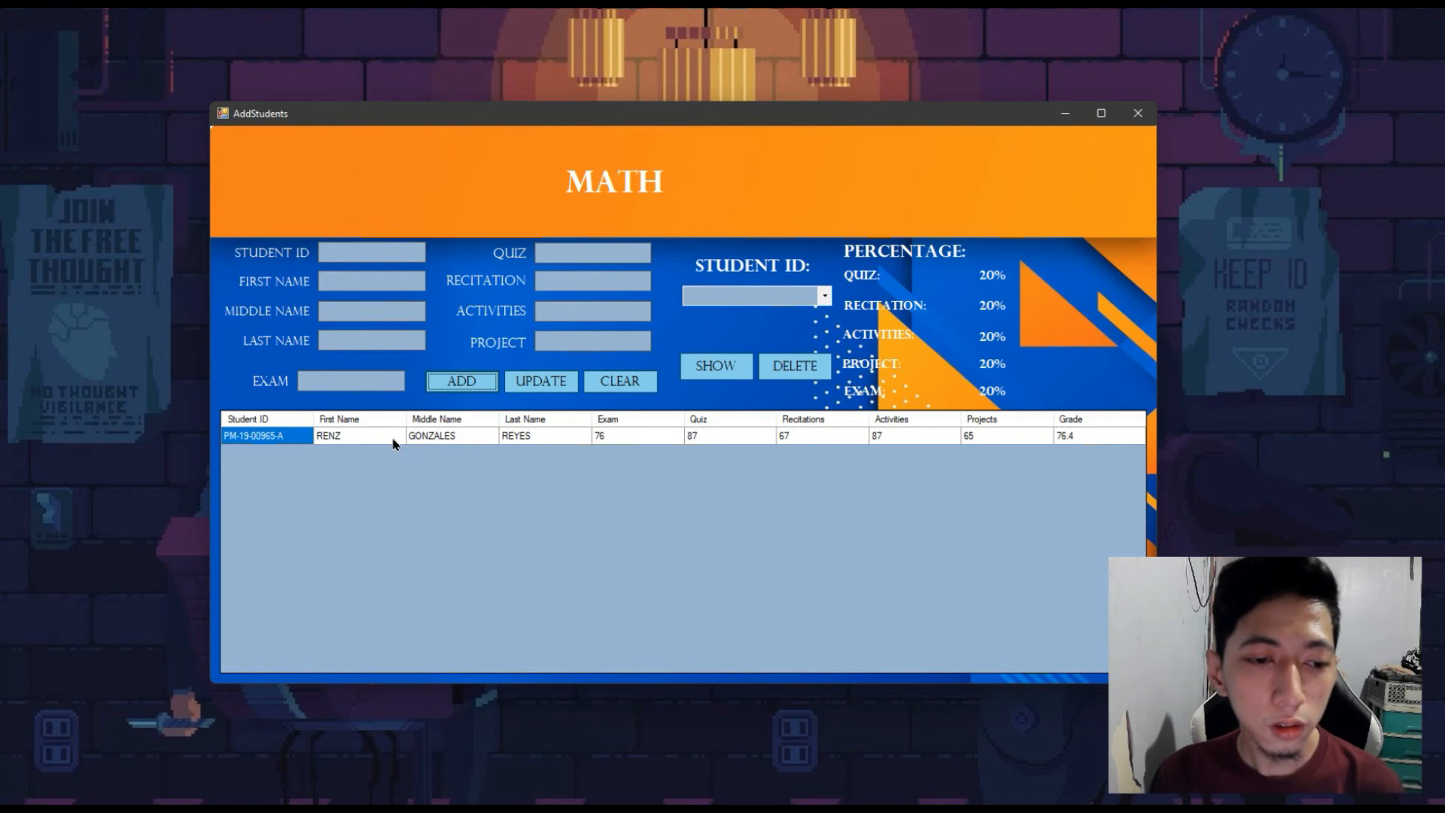
# - Select the added student's ID and show that record in the entry fields for editing
pyautogui.click(642, 437)
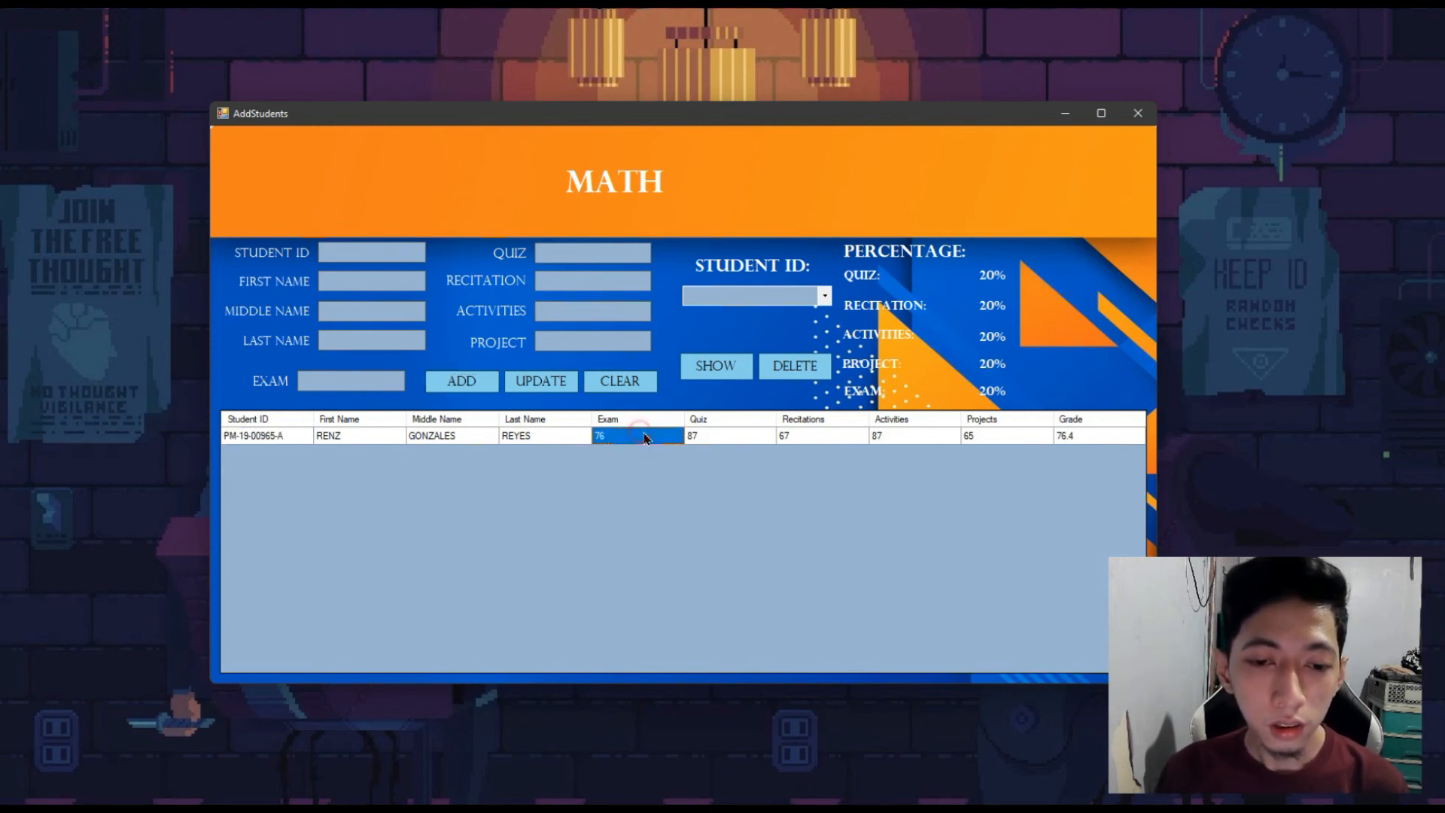
pyautogui.click(709, 439)
pyautogui.click(826, 295)
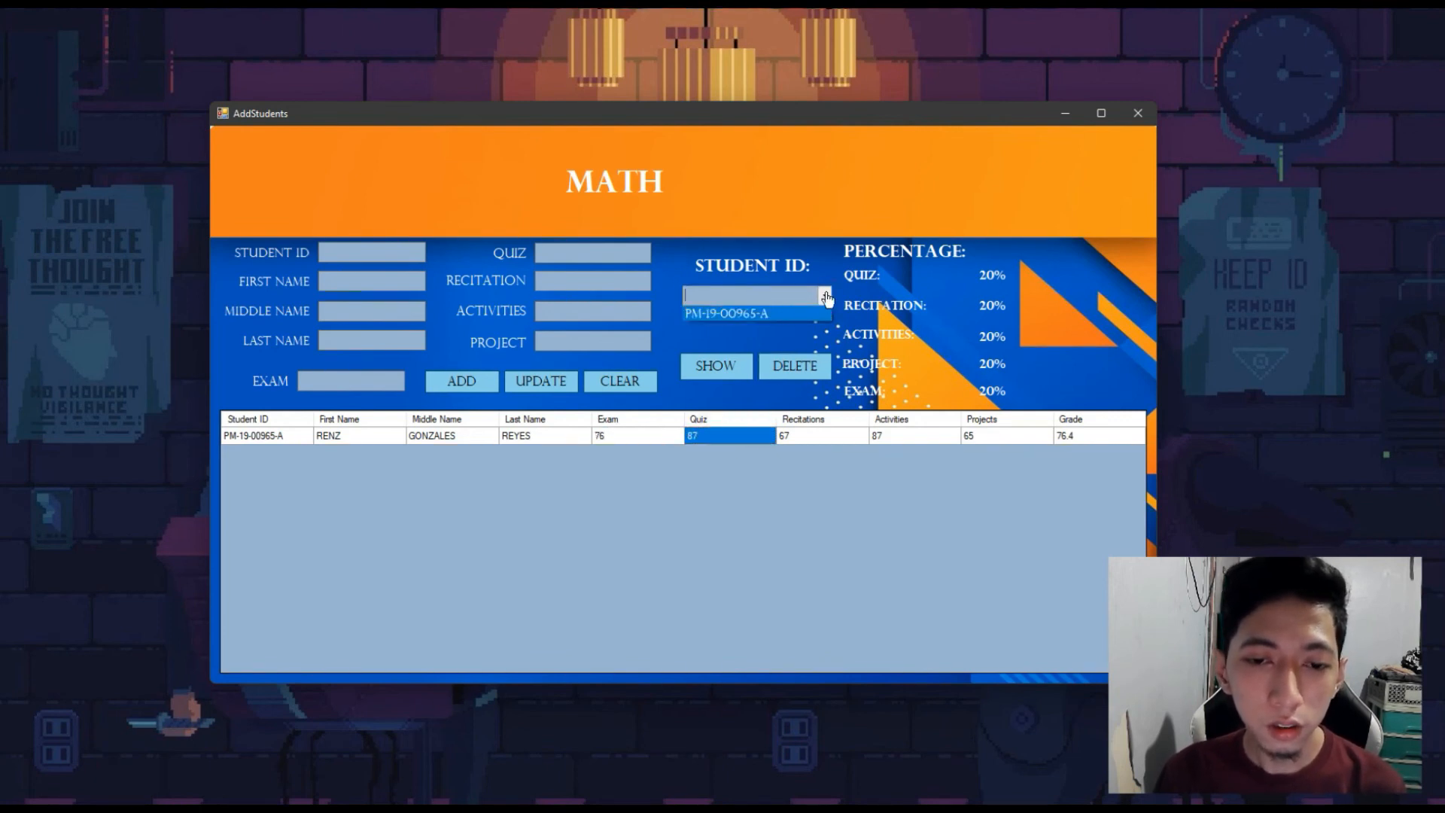
pyautogui.click(787, 315)
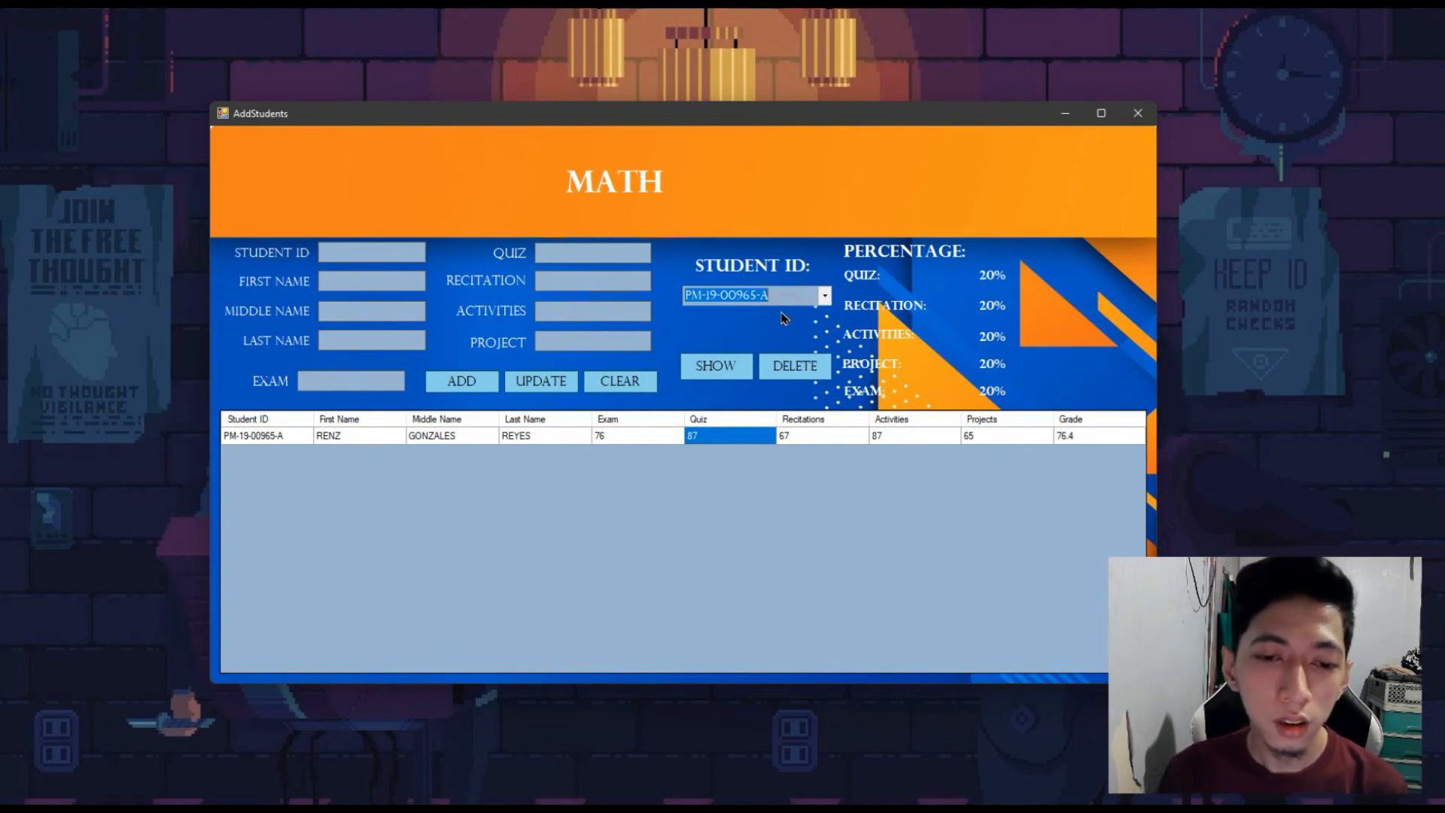
pyautogui.click(723, 368)
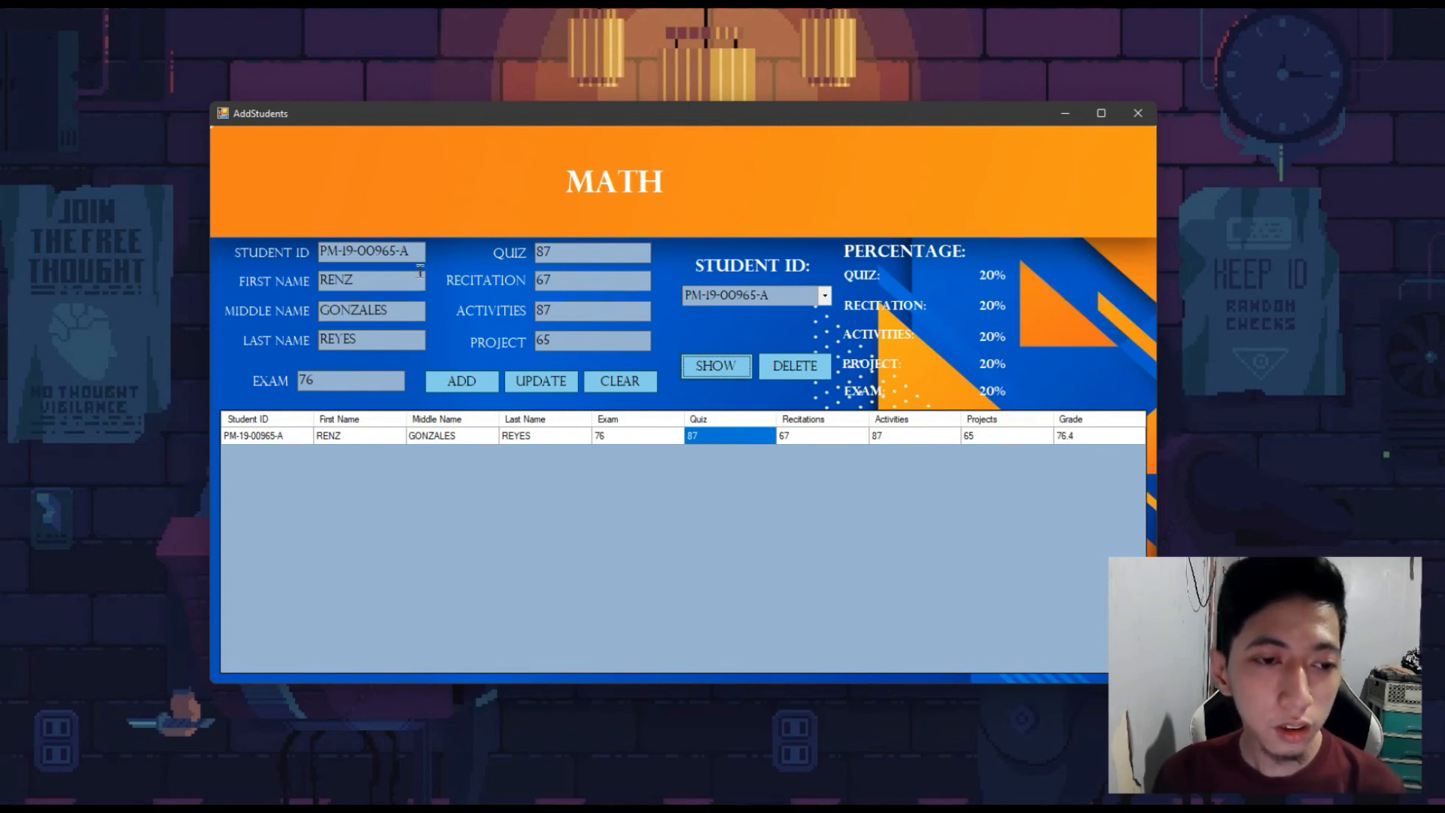
# - Set the student's recitation score to 87 and update the record
pyautogui.click(572, 280)
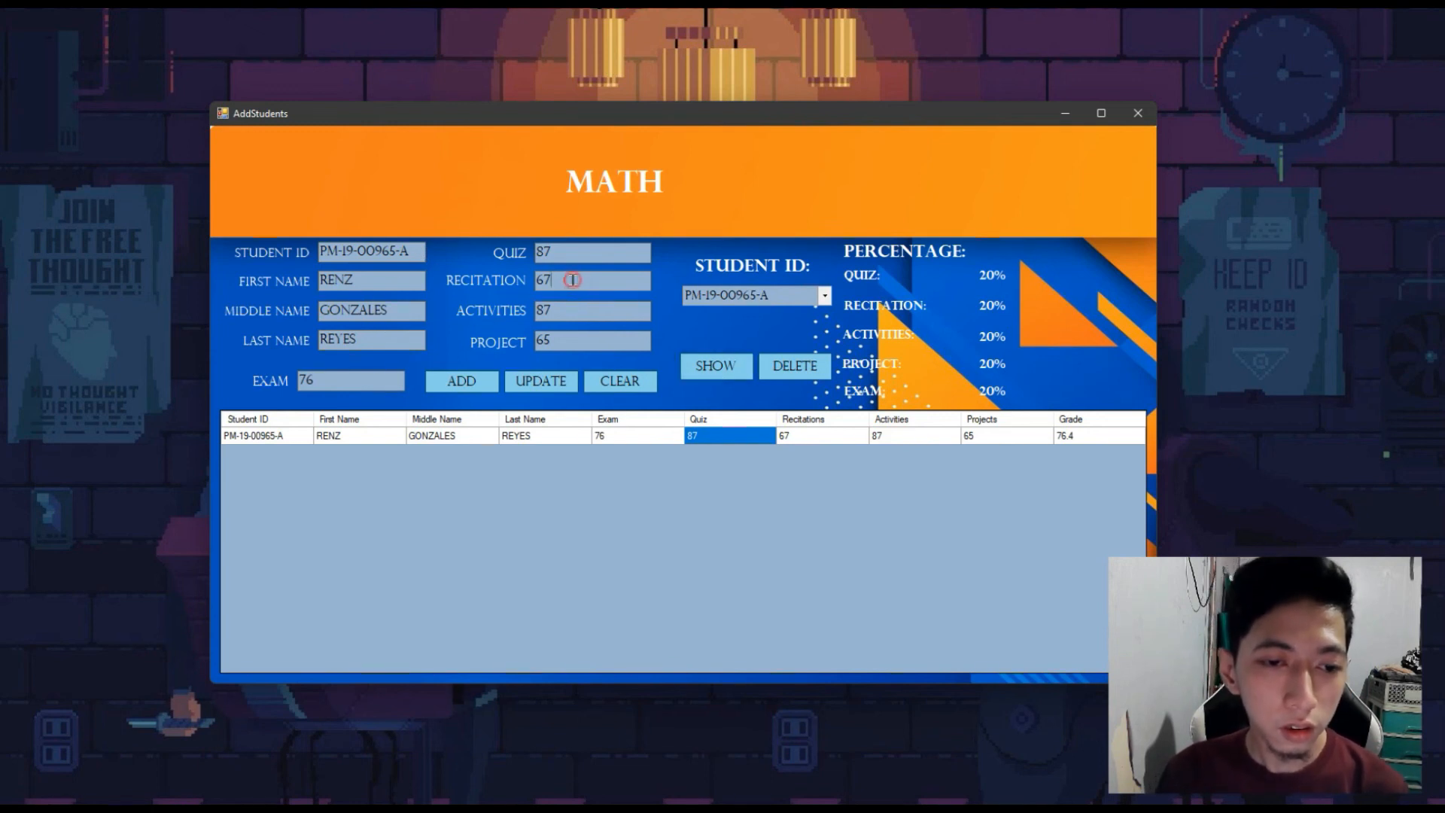
pyautogui.press('BackSpace')
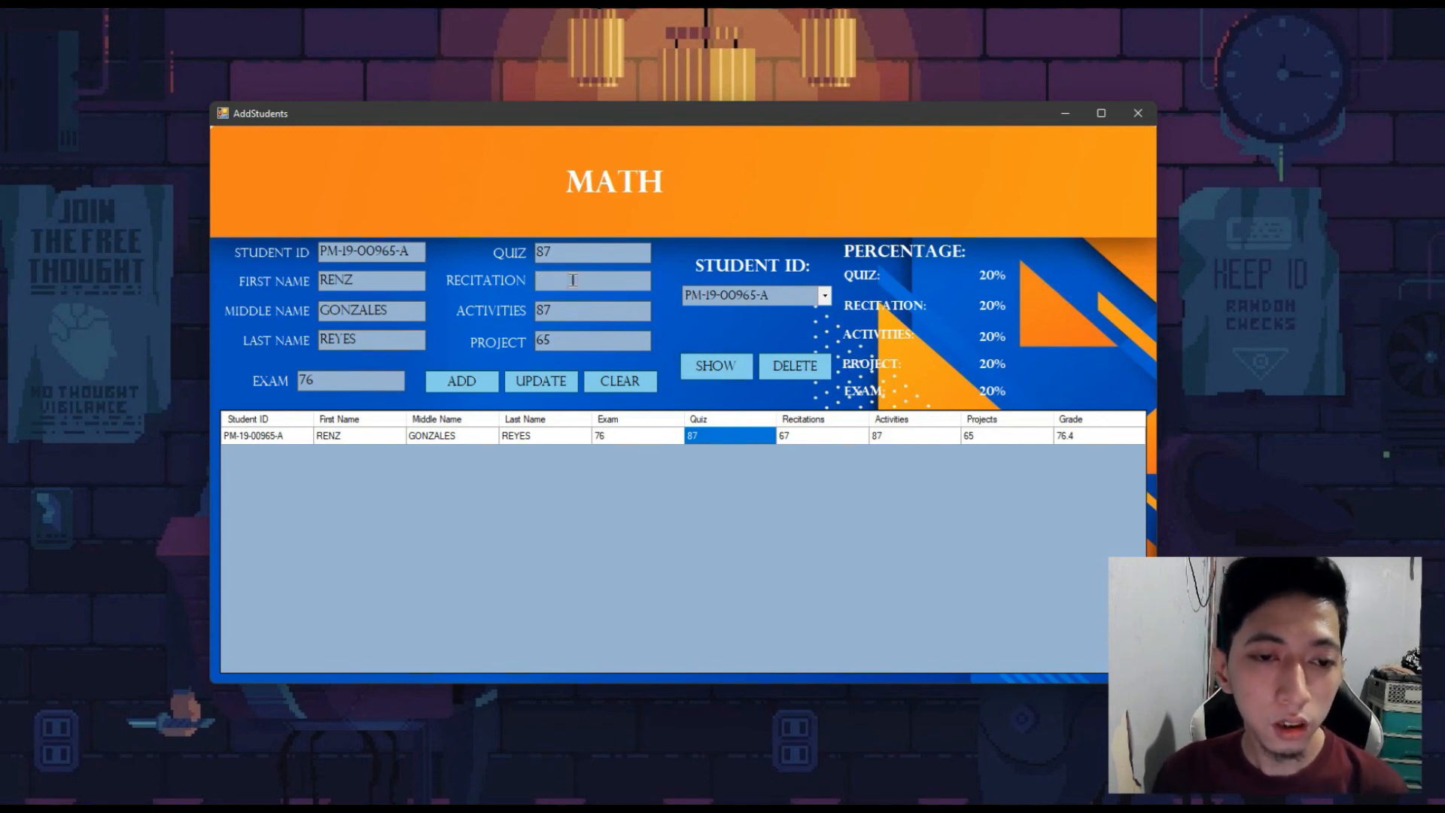
pyautogui.write('87')
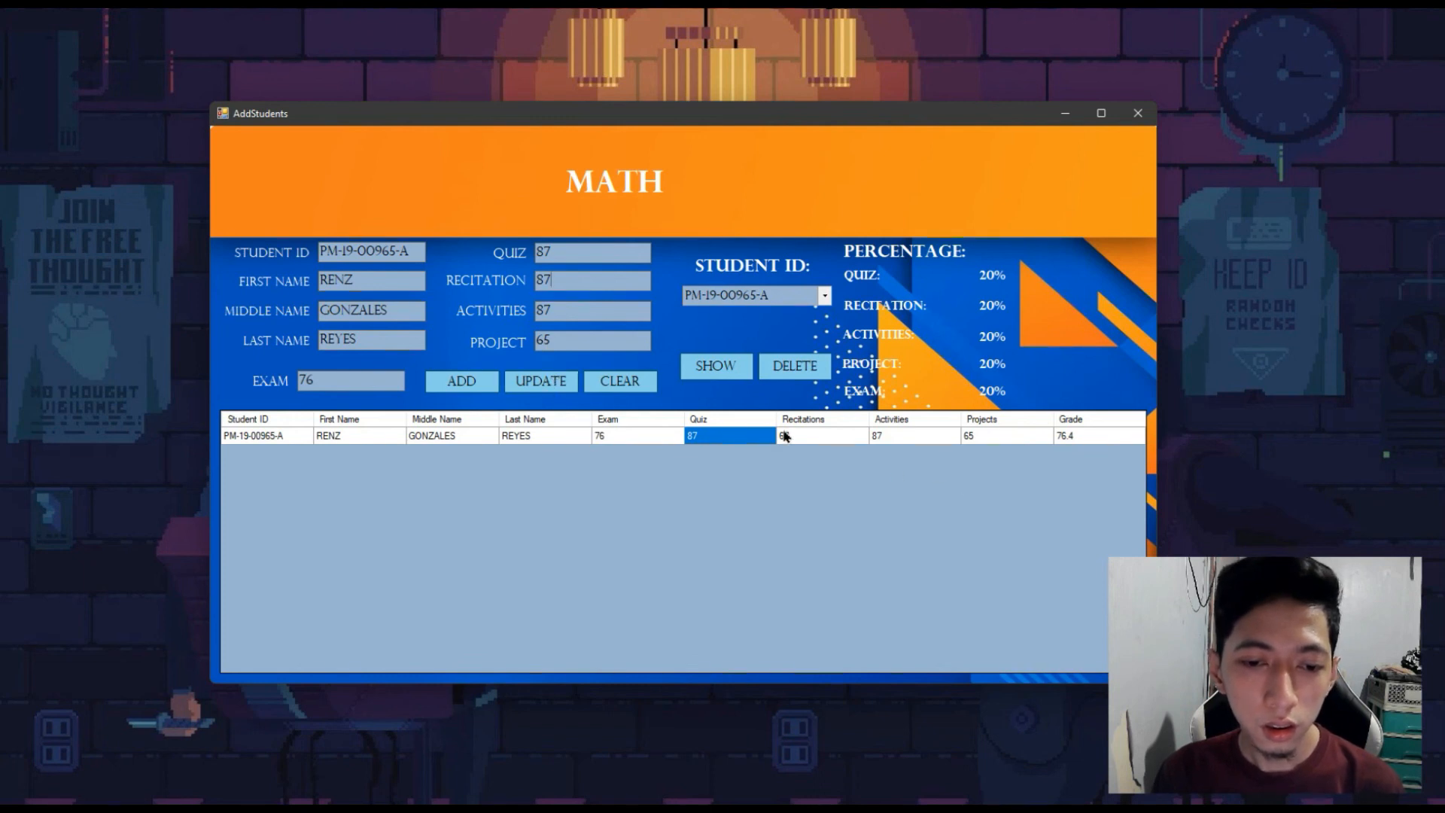
pyautogui.click(547, 388)
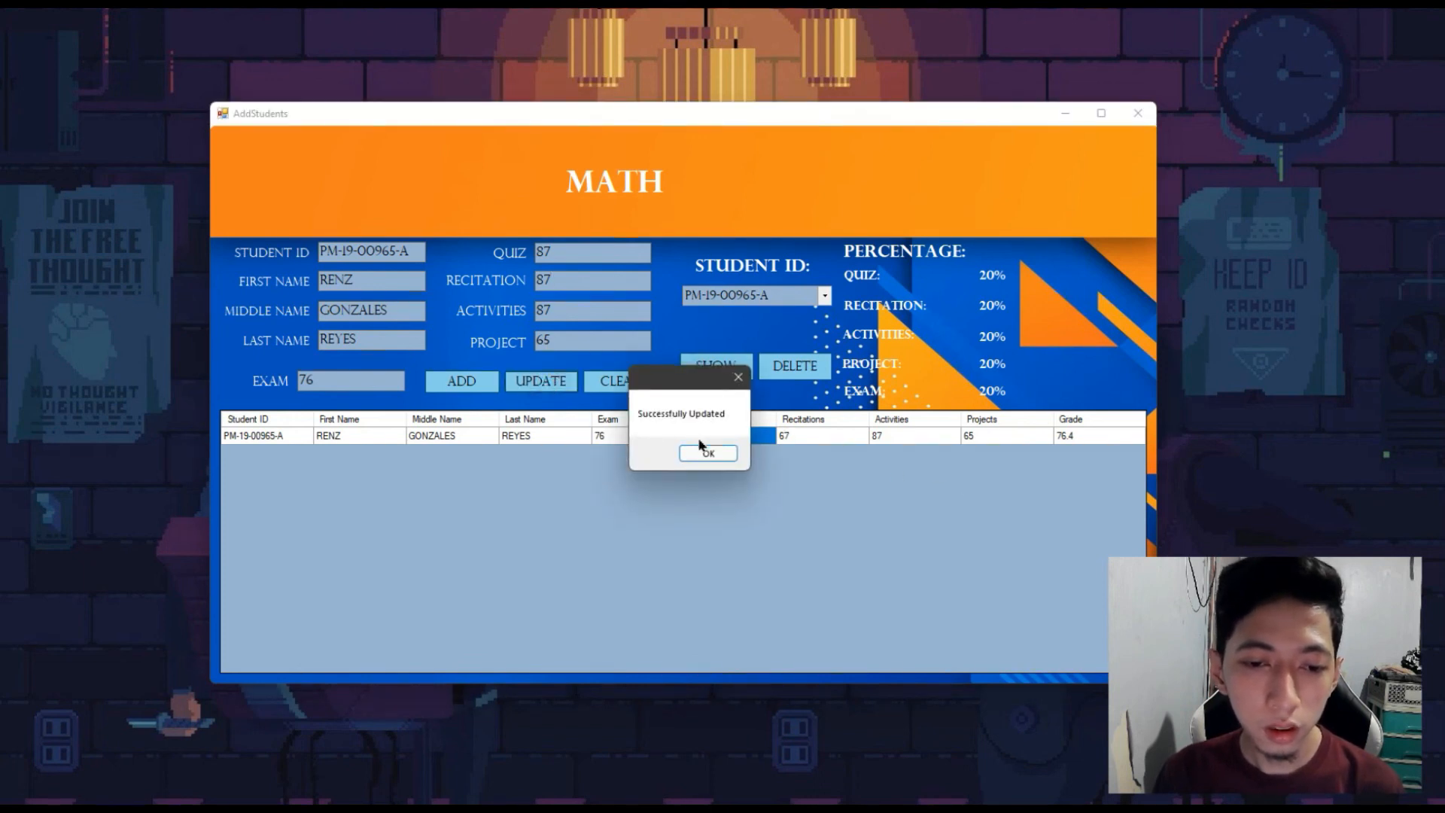
pyautogui.click(708, 454)
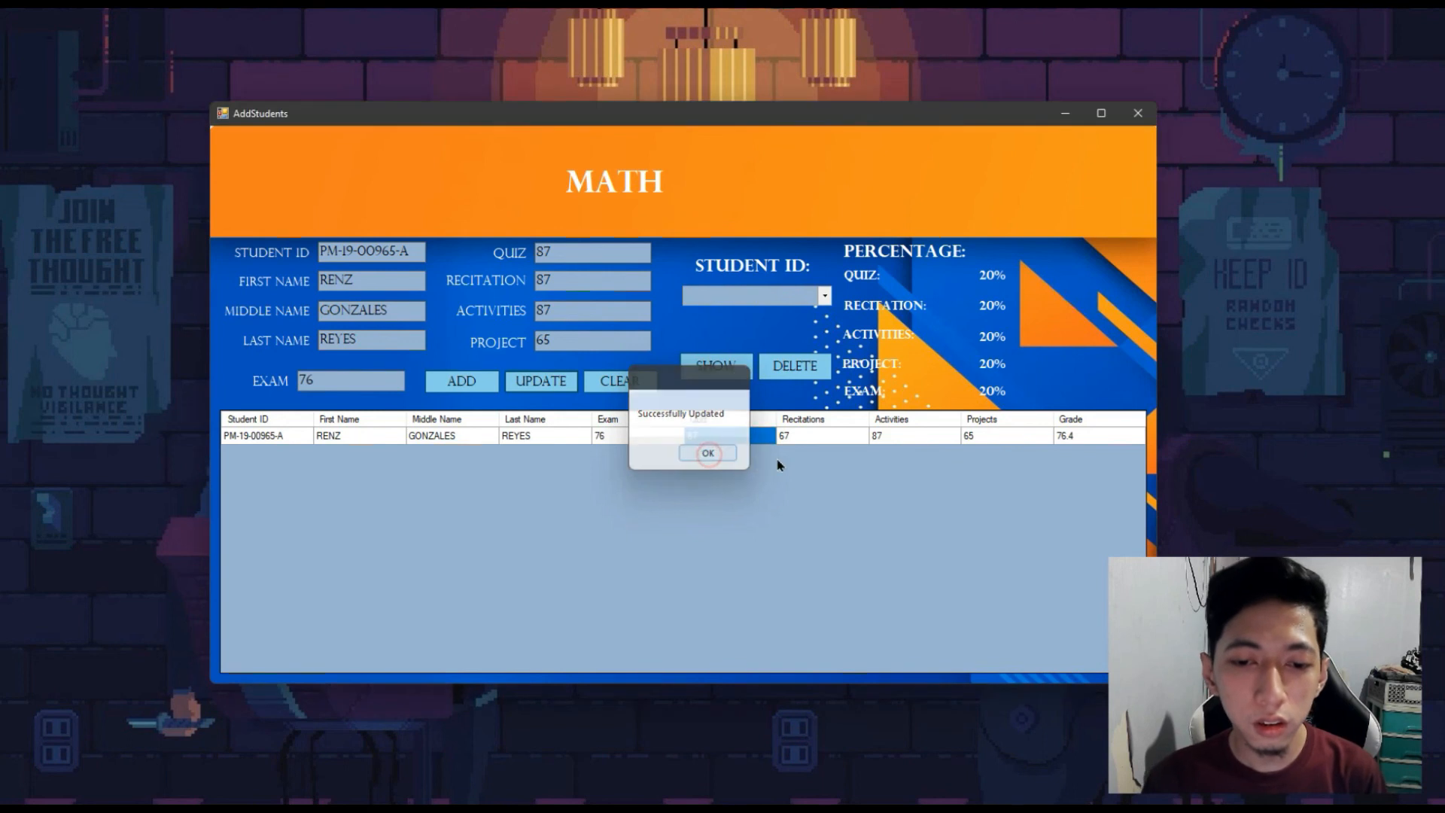
pyautogui.click(793, 444)
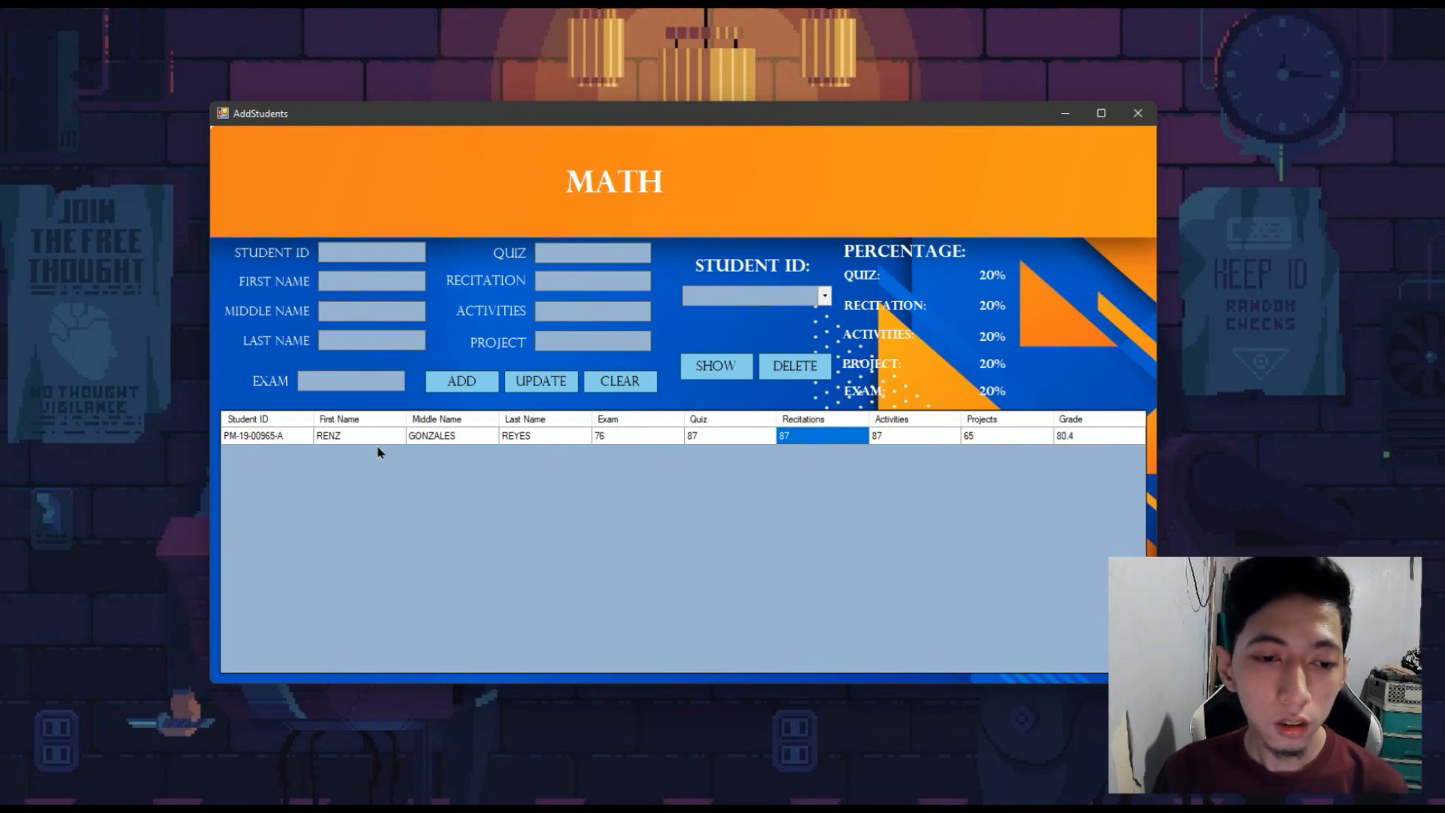
pyautogui.click(284, 445)
pyautogui.click(336, 444)
pyautogui.click(440, 444)
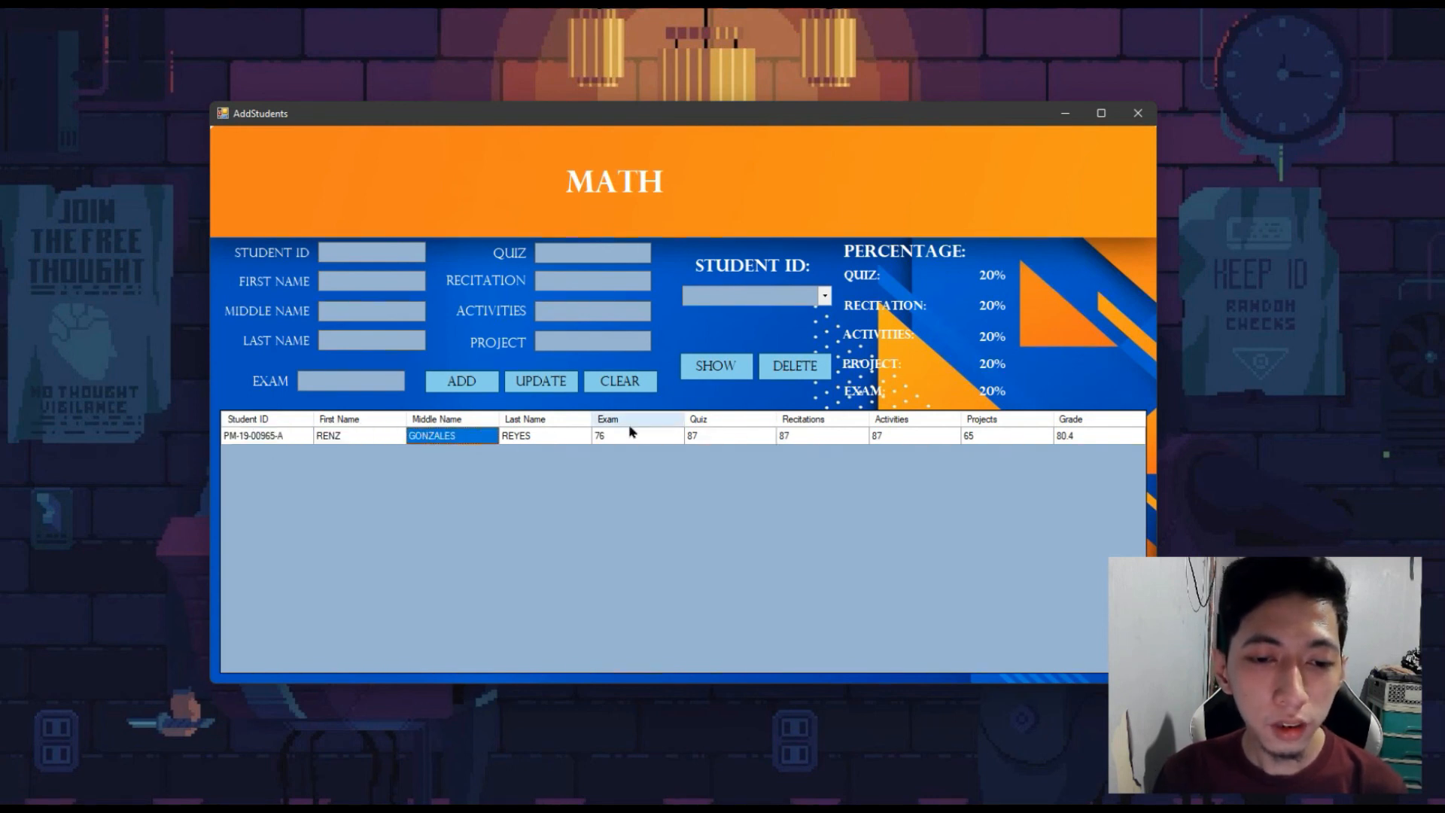
# - Select the existing student's ID and delete that student's record from the MATH grade list
pyautogui.click(825, 297)
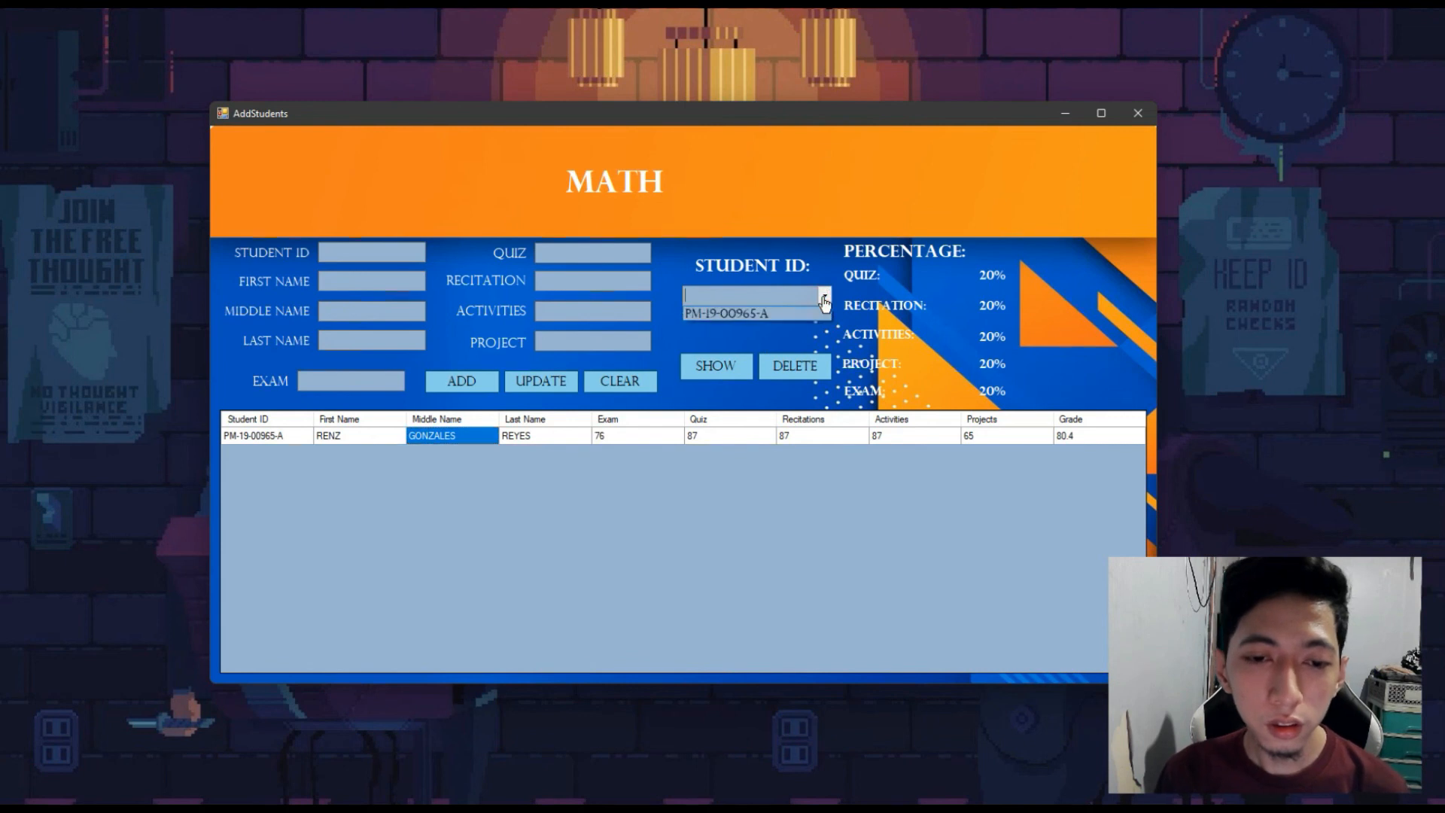
pyautogui.click(774, 314)
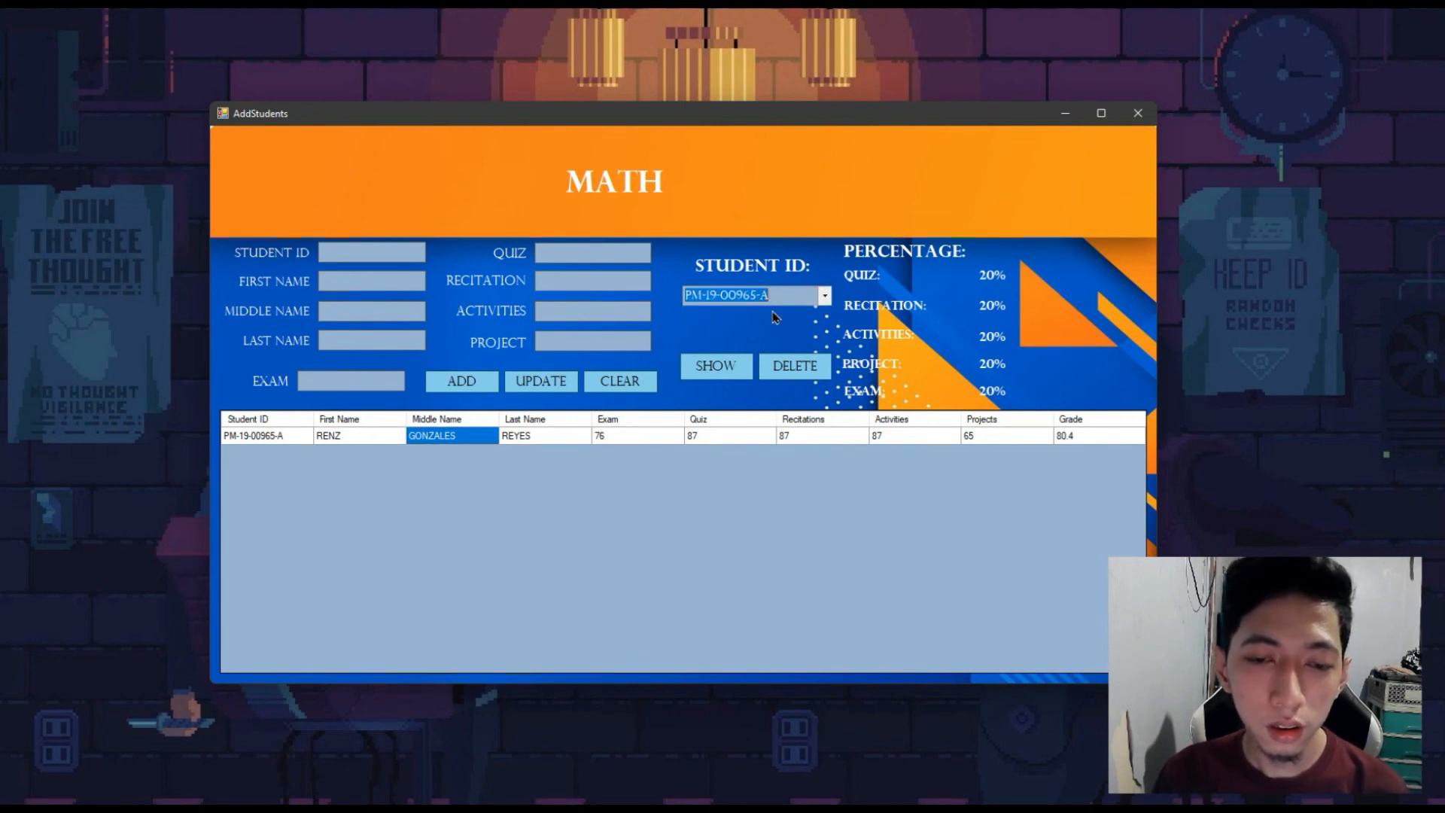
pyautogui.click(790, 374)
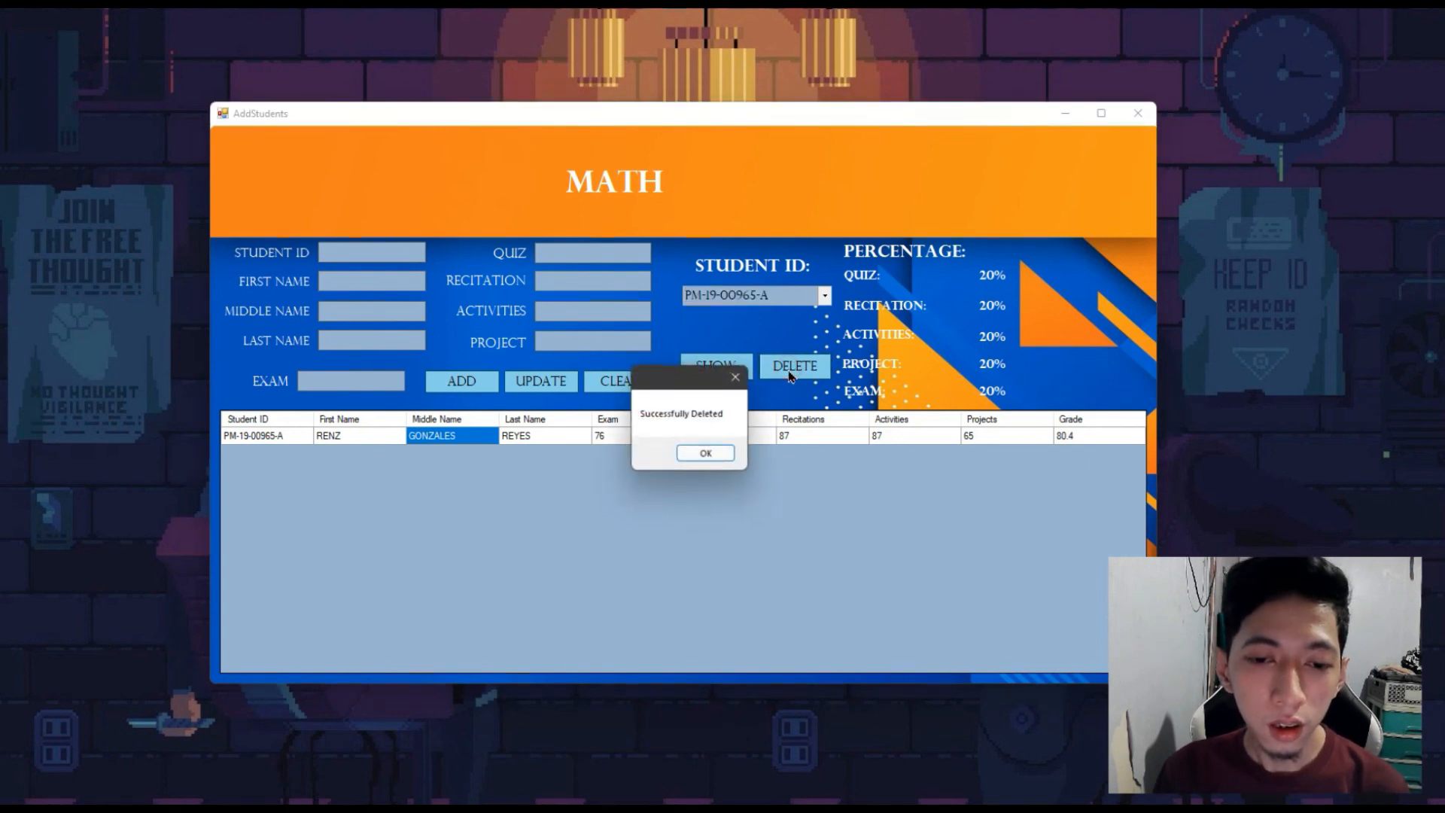
pyautogui.click(706, 453)
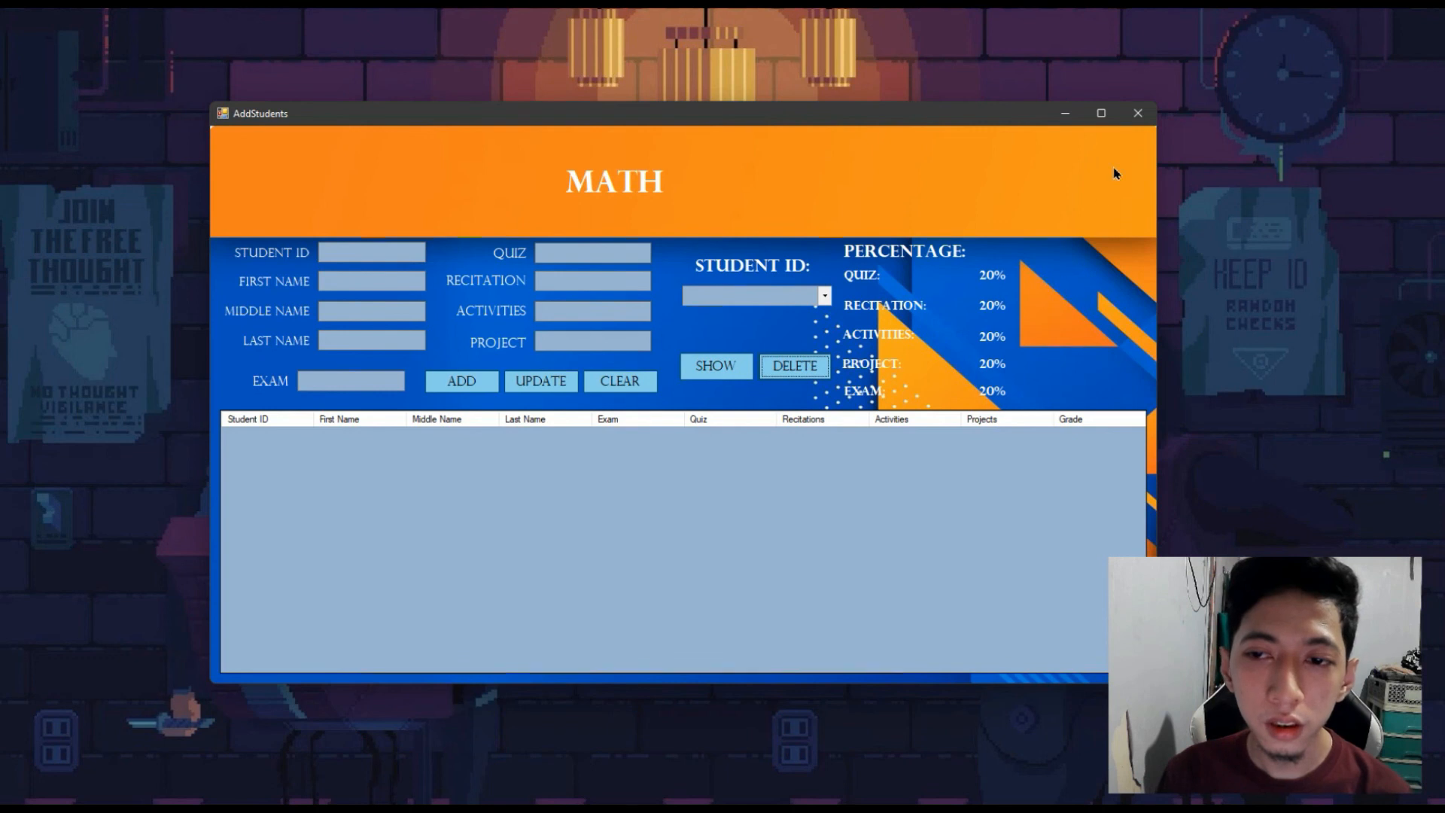
# - Close the MATH student records, subject viewer, subject list, main menu and login windows to exit the grading system
pyautogui.click(1139, 122)
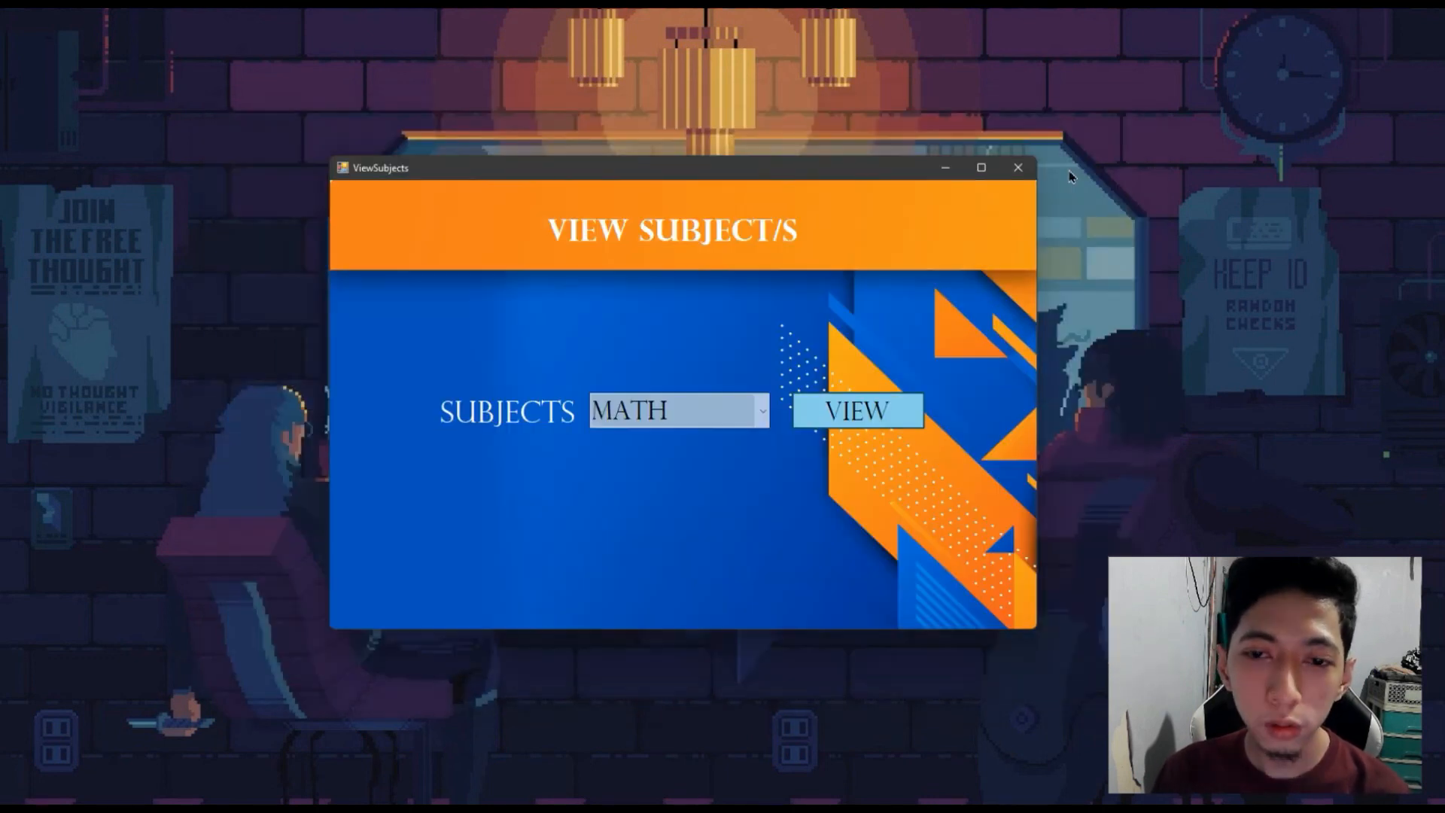
pyautogui.click(1019, 170)
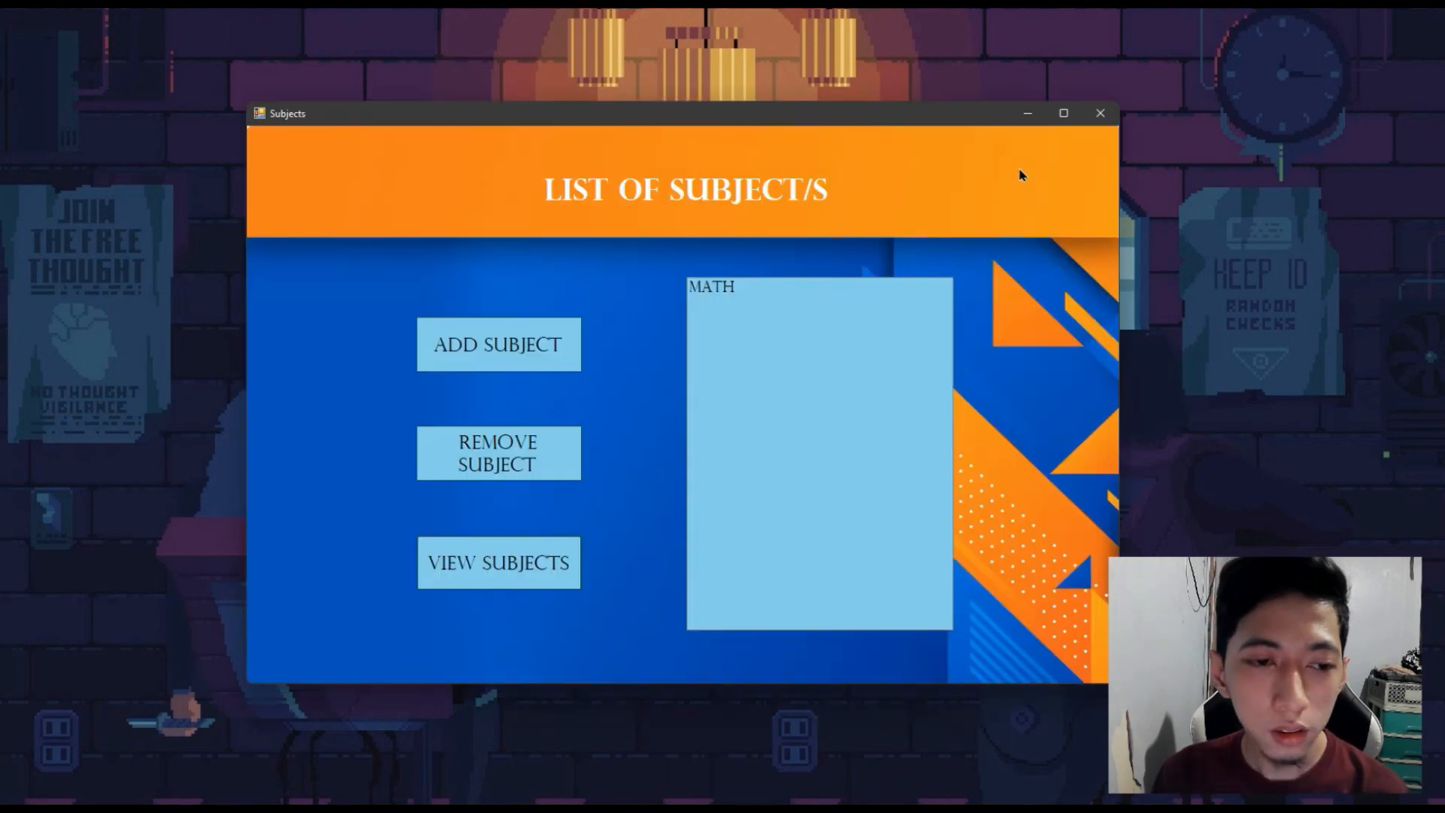
pyautogui.click(1100, 114)
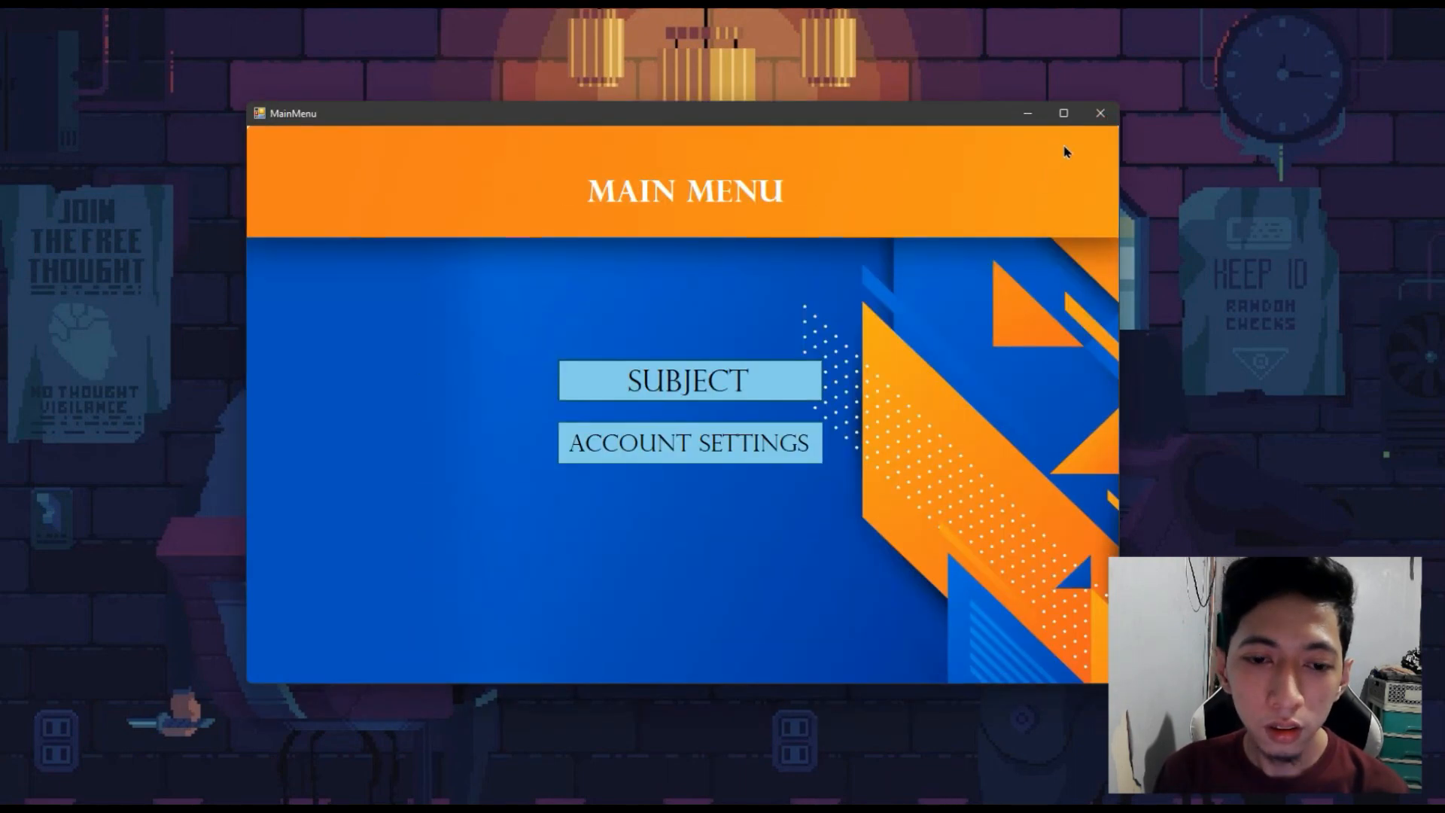
pyautogui.click(1098, 118)
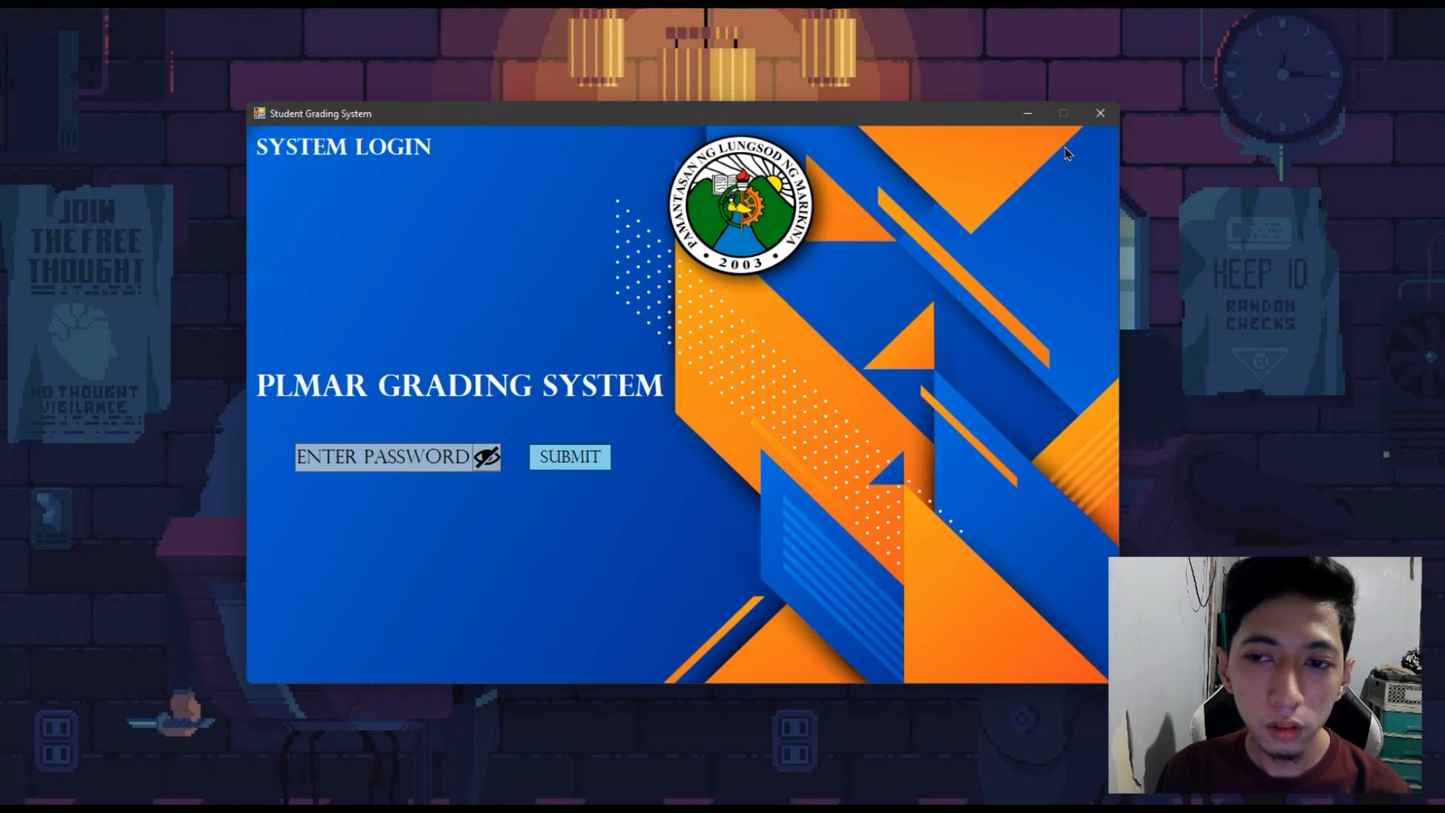
pyautogui.click(1099, 117)
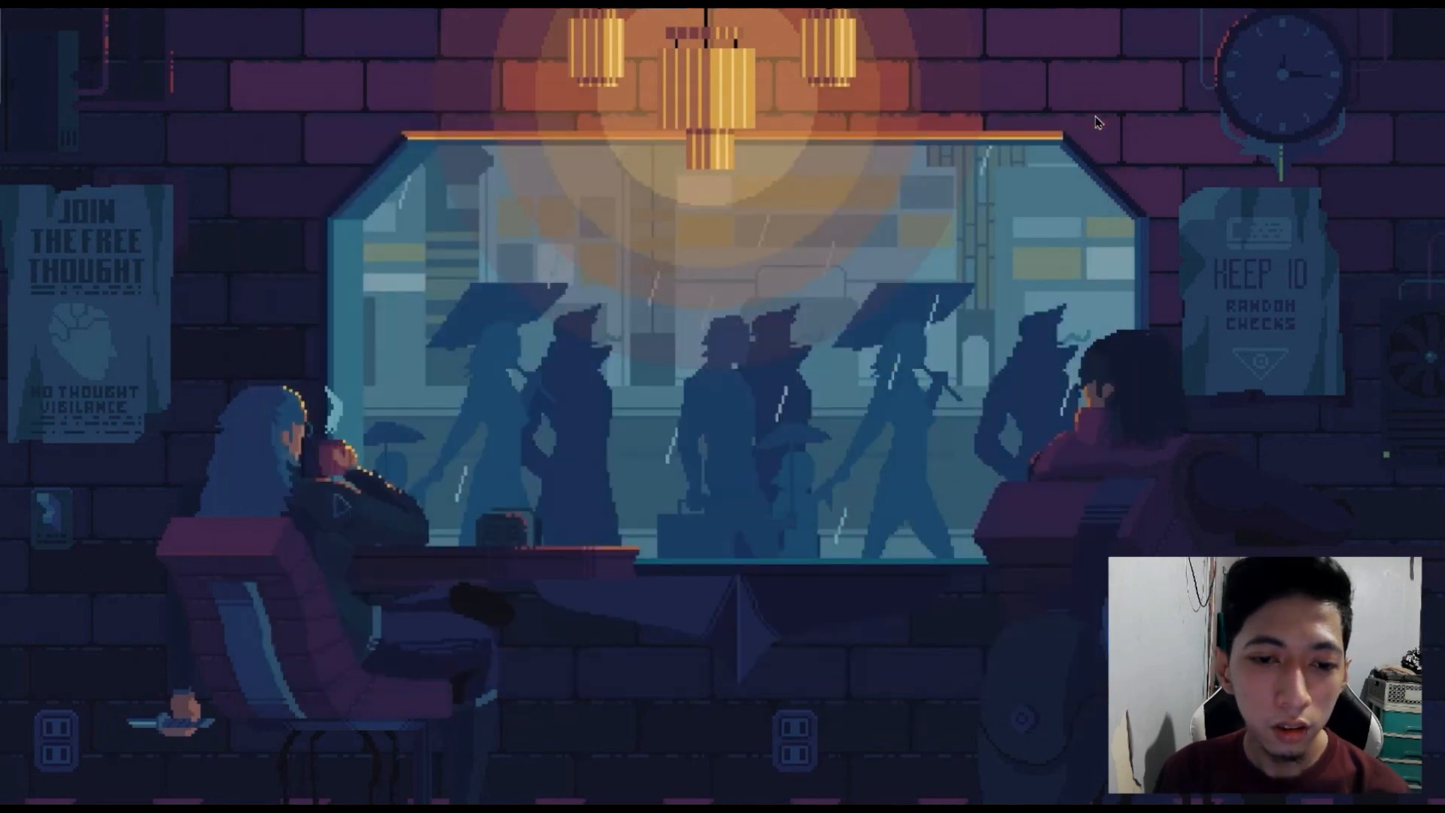